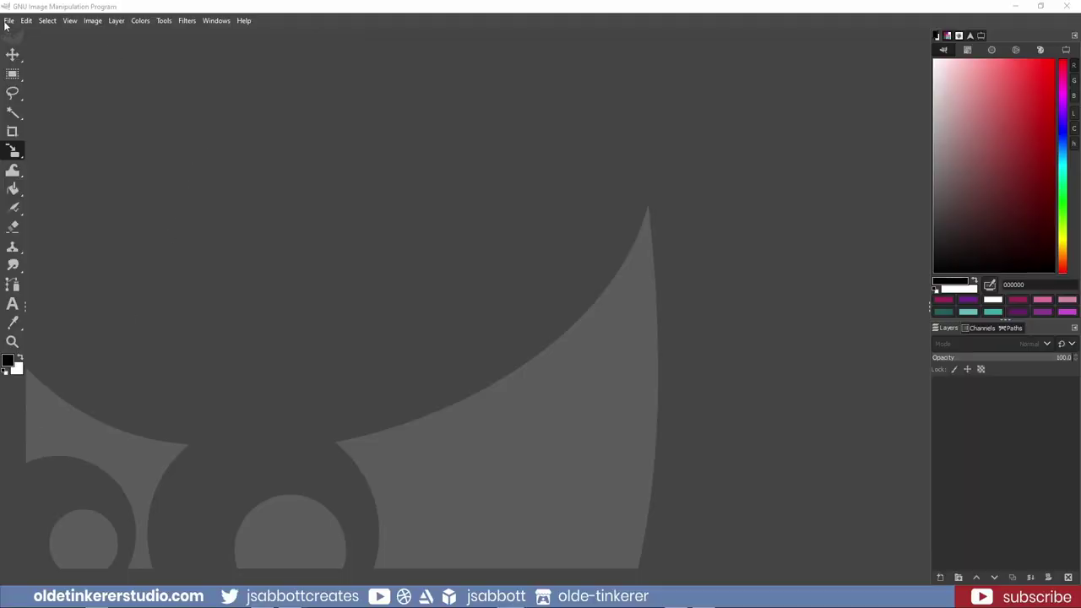
Create a new 1024 × 1024 px RGB image at 300 ppi with a transparent fill
left_click(7, 21)
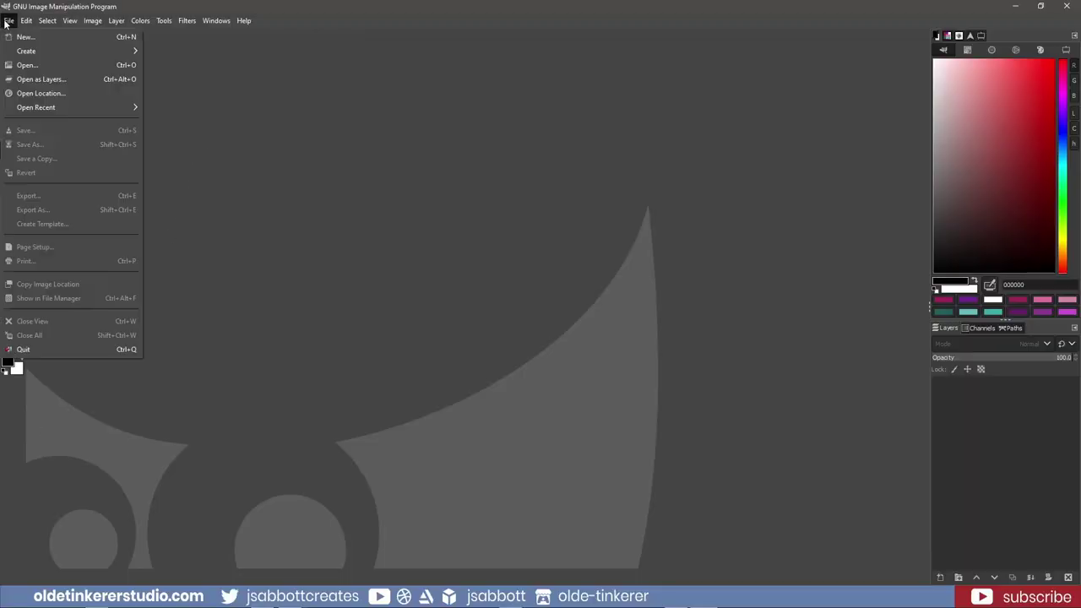
left_click(24, 37)
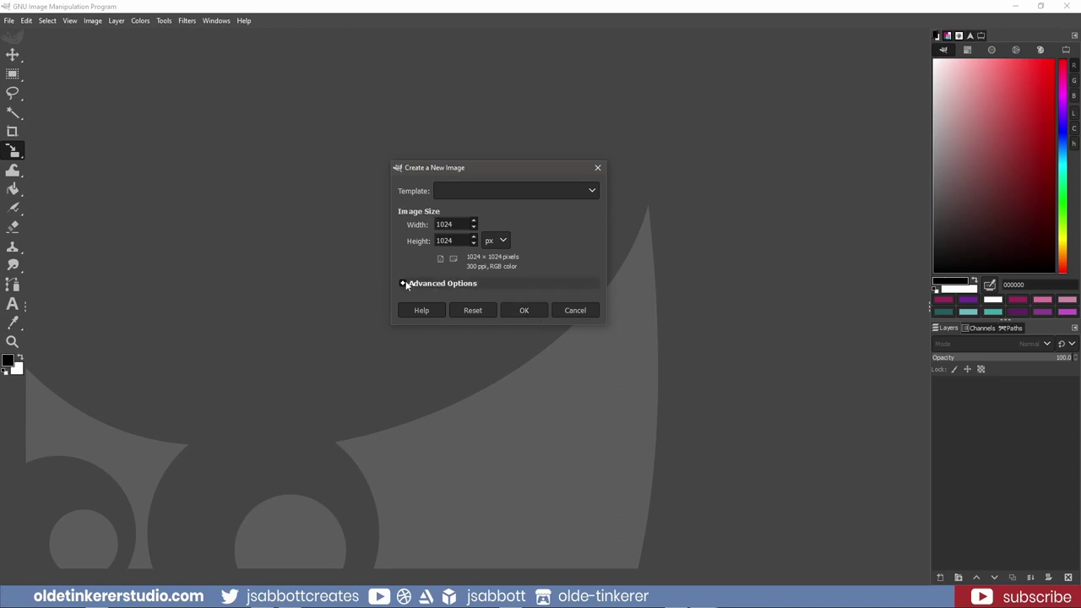
left_click(403, 284)
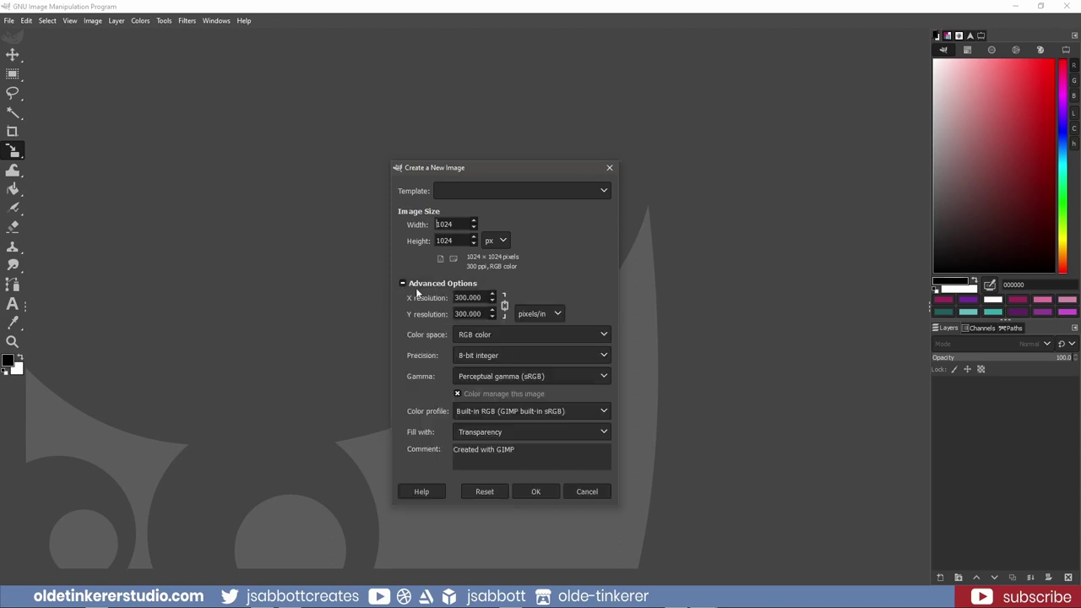
left_click(536, 493)
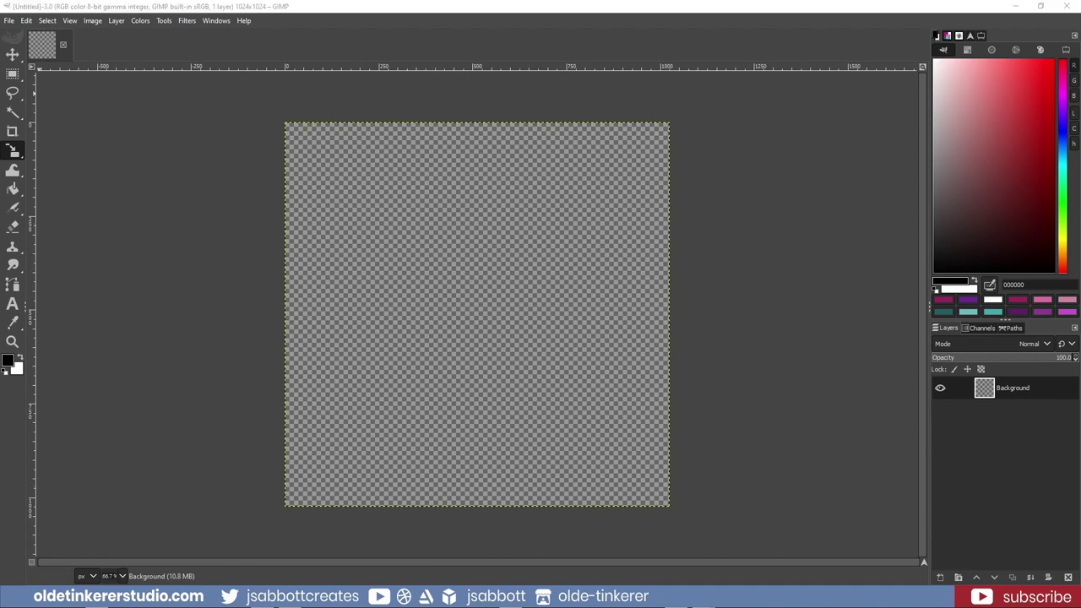
Add the wood plank photo pexels-pixabay-326311.jpg as a new layer and lower its opacity to 64.8
left_click(328, 245)
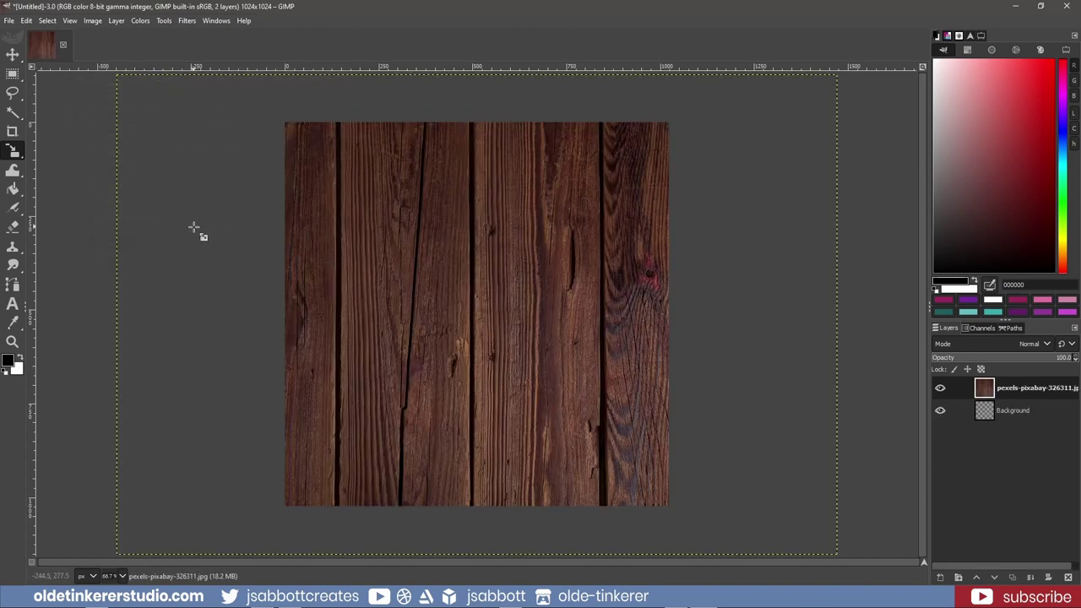
scroll(190, 233, "down", 1, "ctrl")
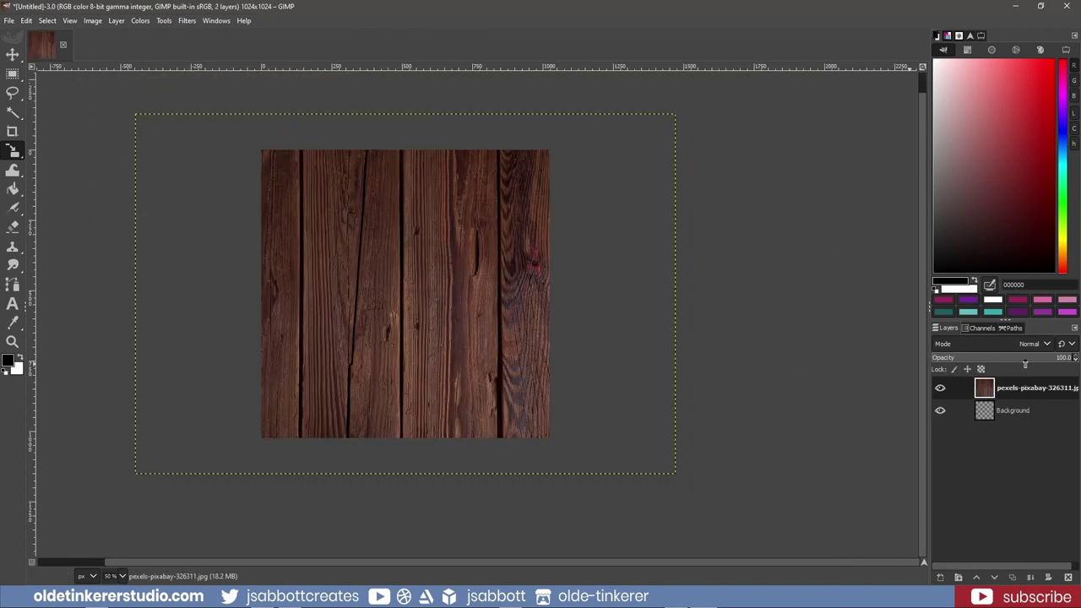
left_click(1022, 360)
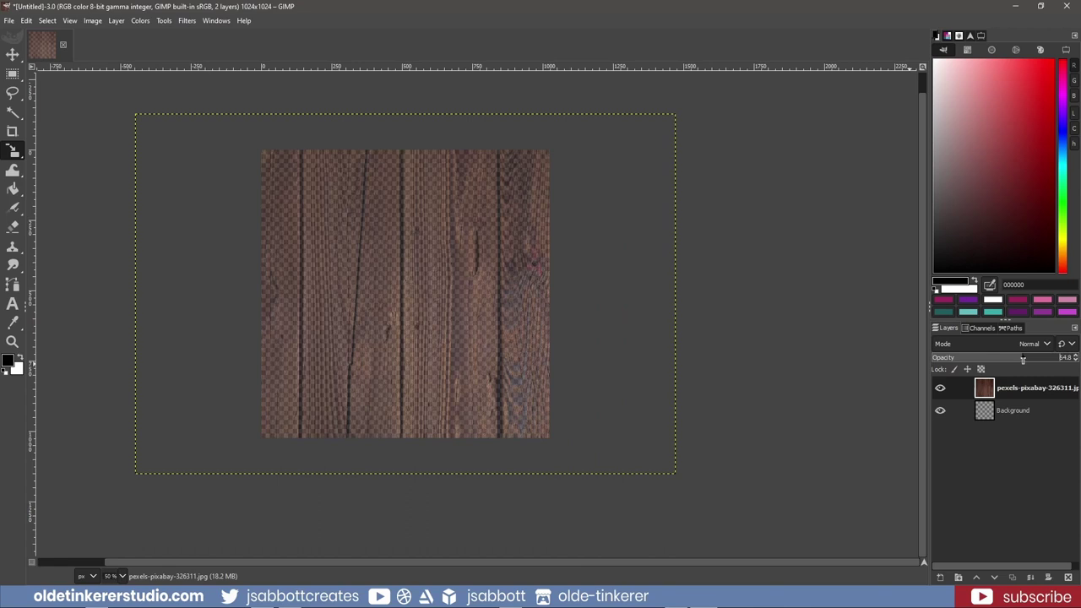
Enlarge the wood layer with the Scale tool so dark plank gaps line up with the canvas's side edges, and restore its full opacity
mouse_move(16, 153)
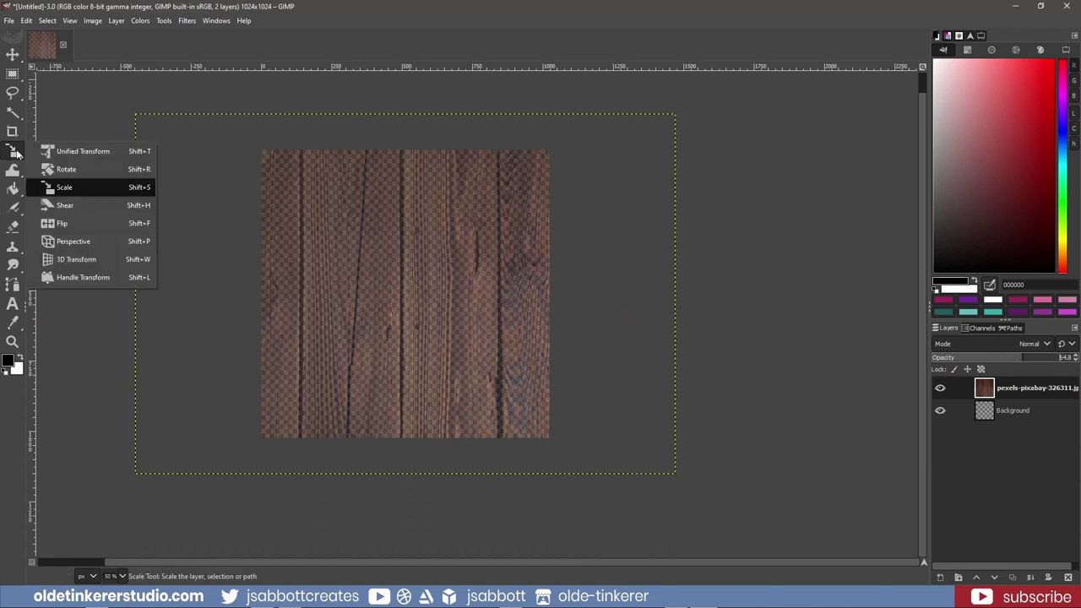
left_click(387, 254)
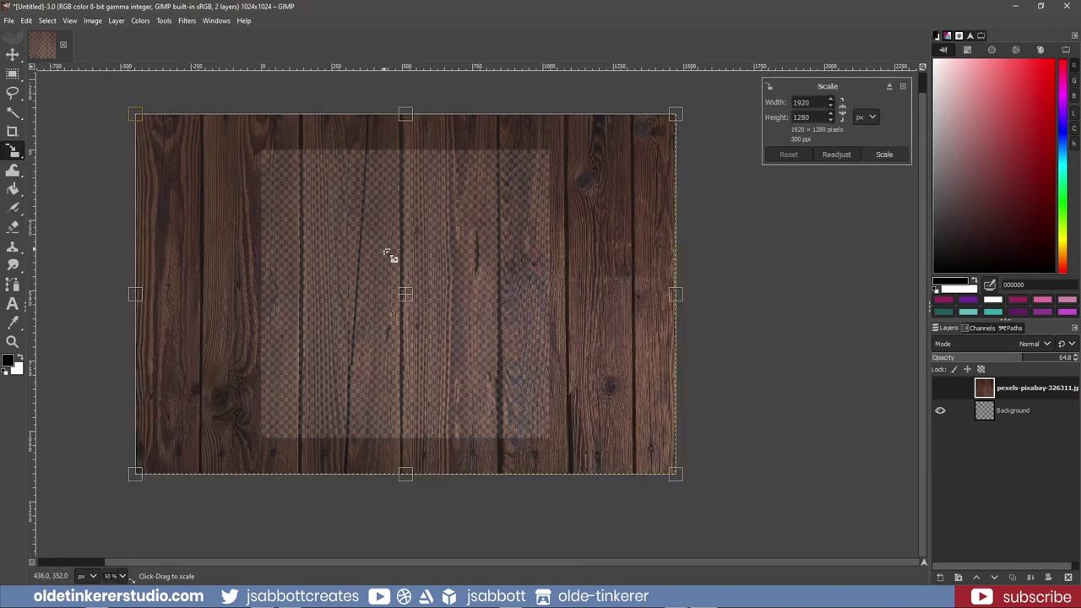
left_click_drag(675, 473, 654, 461)
left_click_drag(140, 473, 84, 473)
left_click_drag(657, 112, 676, 100)
left_click_drag(89, 475, 84, 481)
left_click_drag(663, 469, 664, 549)
left_click(884, 153)
scroll(691, 241, "up", 1)
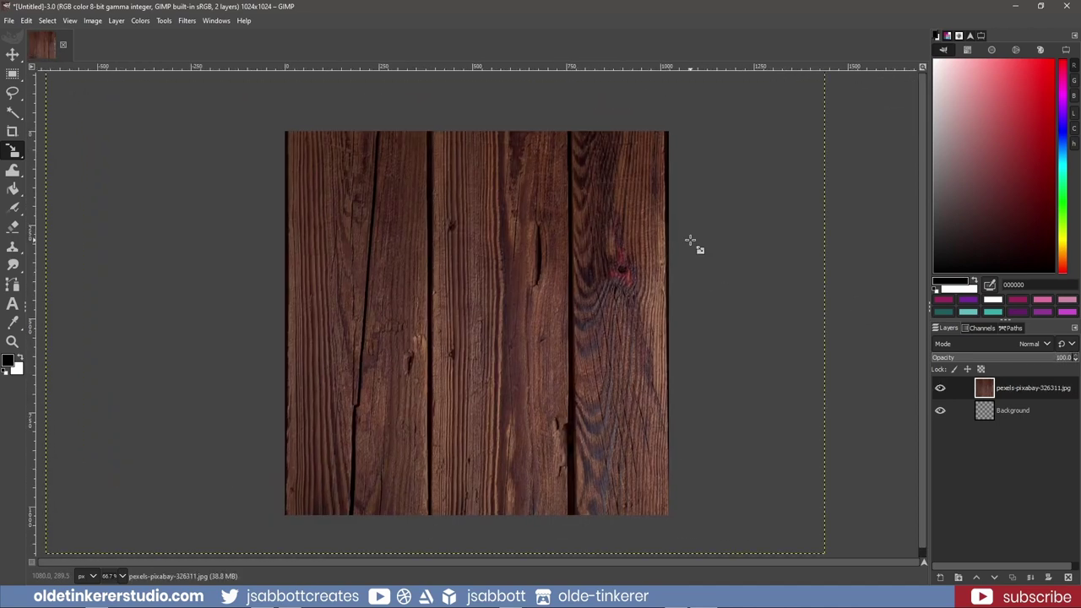
Apply the Tile Seamless filter to the wood photo layer
left_click(187, 20)
mouse_move(225, 230)
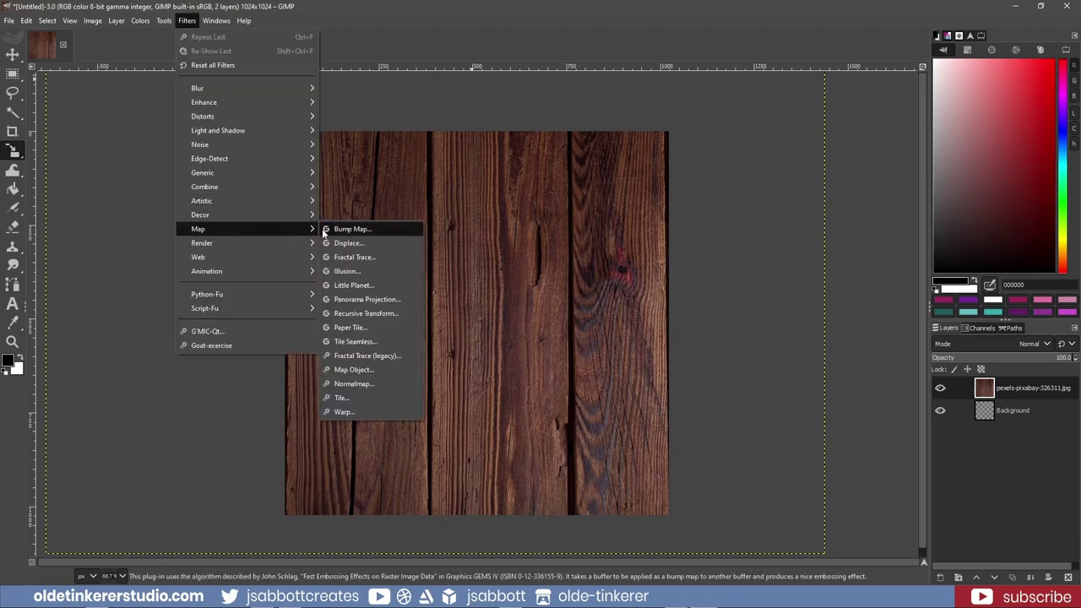
left_click(367, 343)
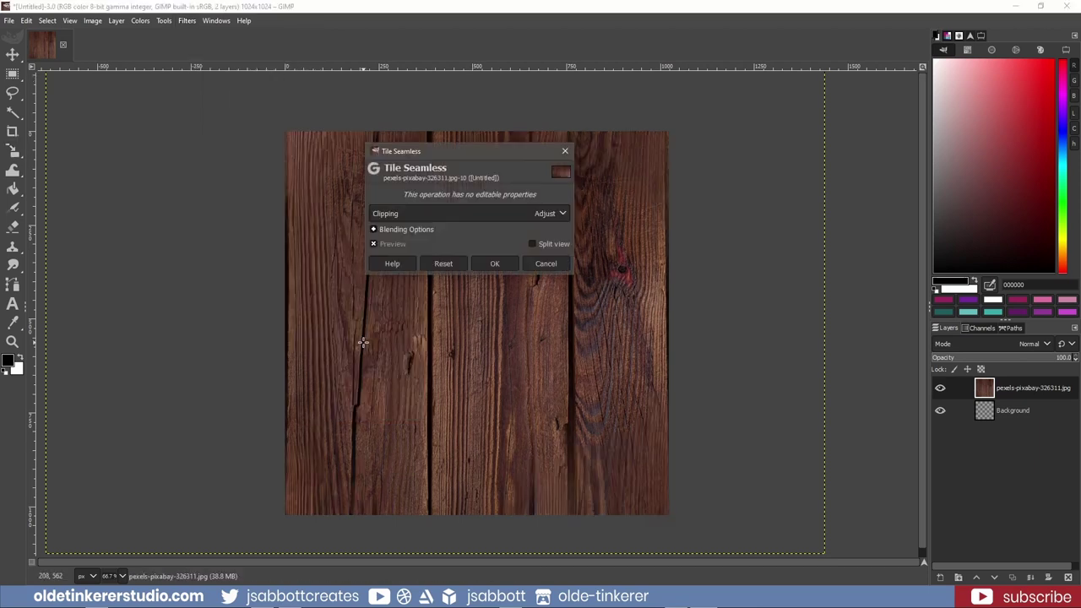
left_click(494, 264)
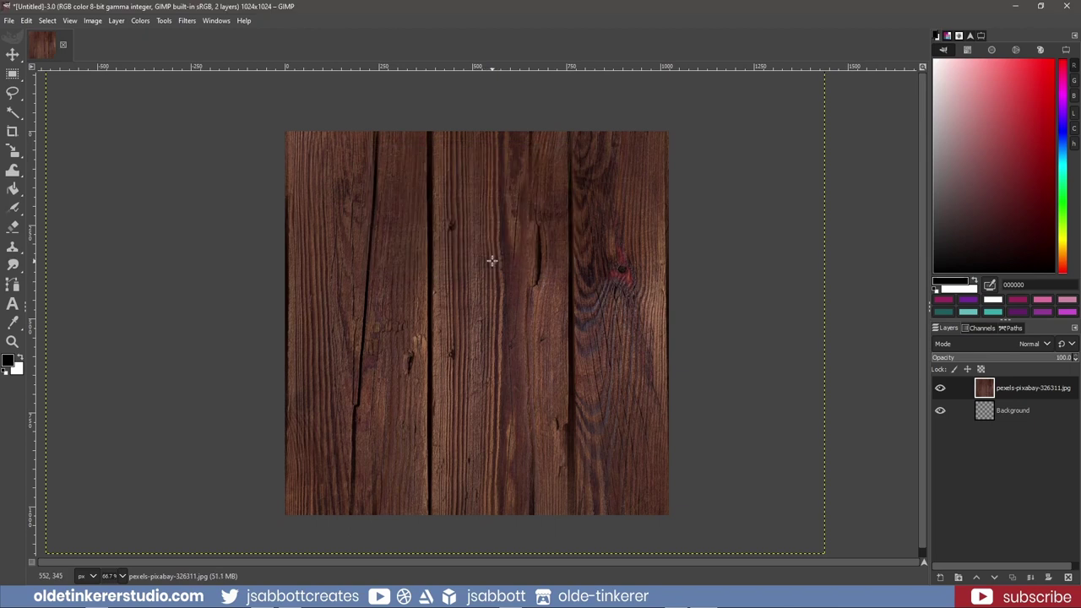
Create a second 1024 × 1024 px image with a transparent fill for testing the tiling
left_click(8, 21)
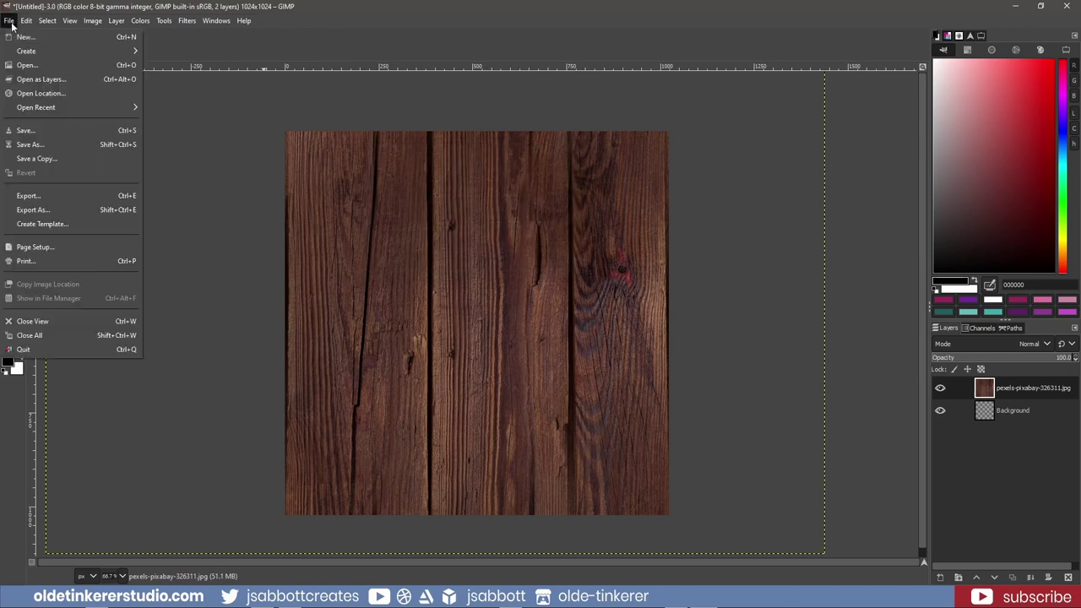
left_click(34, 39)
left_click(405, 283)
left_click(502, 429)
left_click(475, 490)
left_click(532, 493)
Select and copy the whole wood texture, paste it into the empty test image and anchor it to the Background layer
left_click(42, 44)
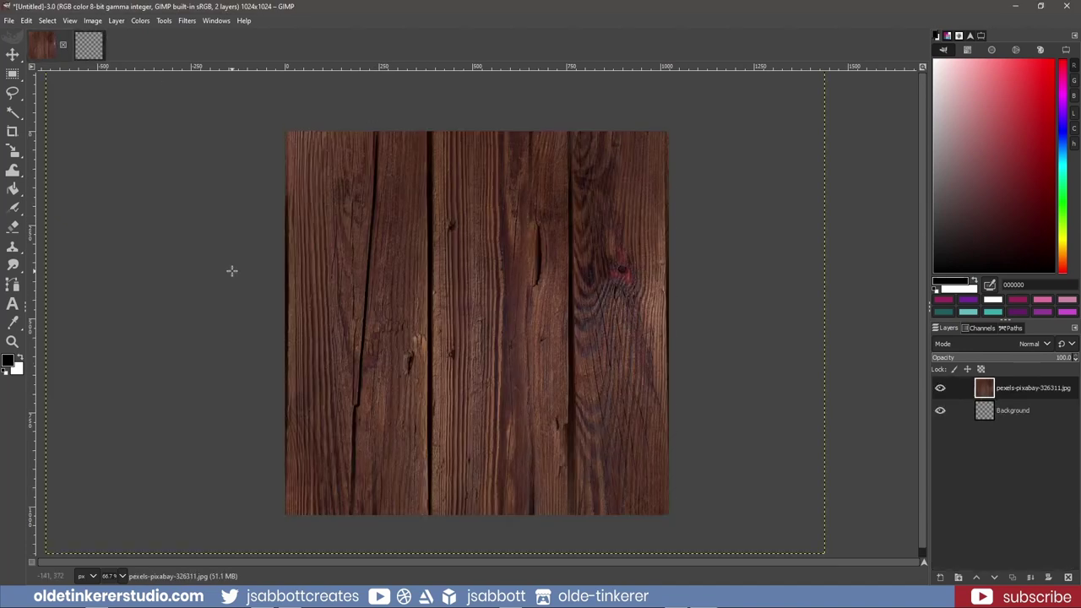
key("m")
key("ctrl+a")
key("ctrl+c")
key("ctrl+Tab")
key("ctrl+v")
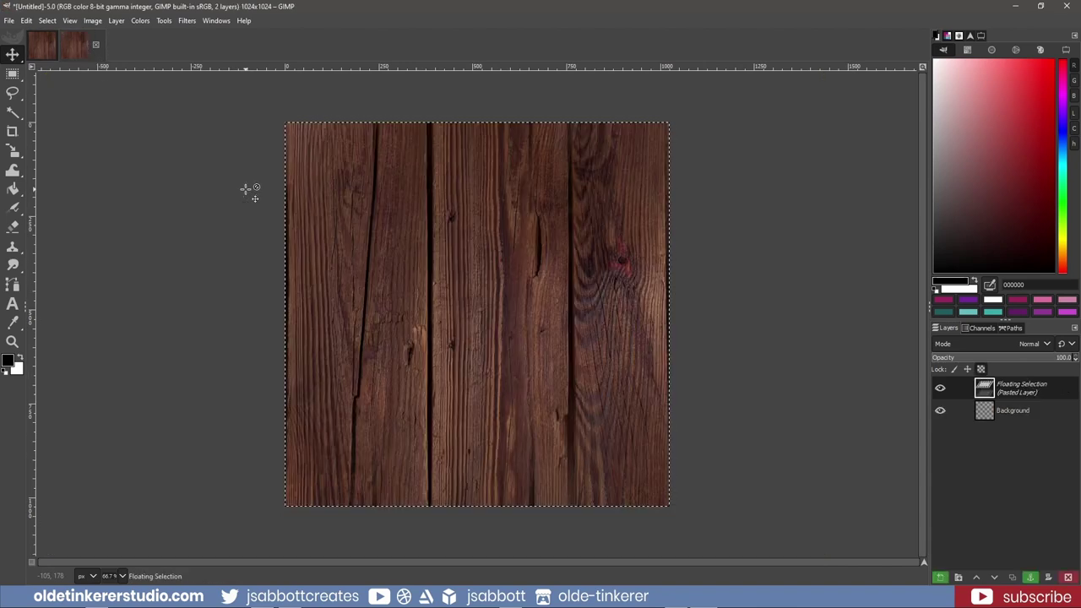
right_click(1020, 392)
left_click(945, 145)
Scale the test image's wood layer proportionally to a width of 512 px
mouse_move(17, 170)
mouse_move(14, 150)
left_click(67, 181)
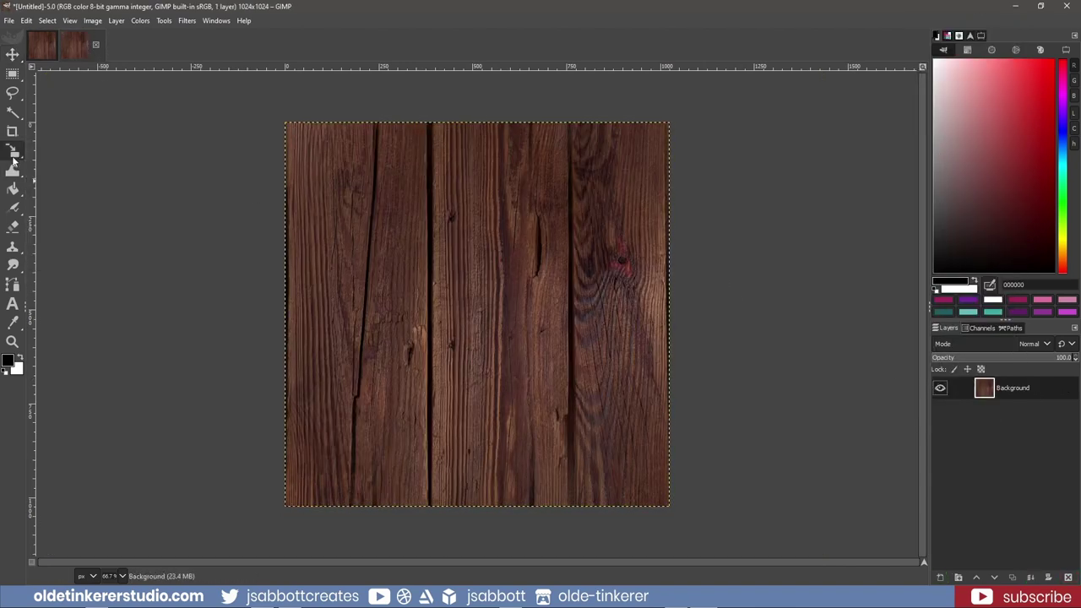
left_click(445, 255)
left_click(842, 110)
double_click(802, 103)
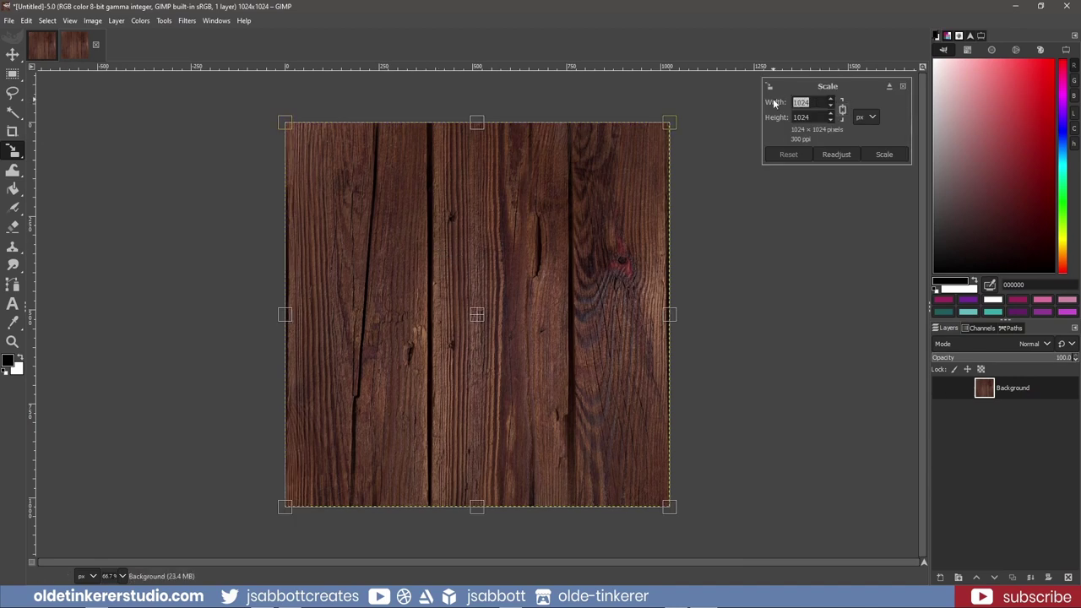
type("512")
left_click(885, 155)
Duplicate the 512 px wood tile three times and move the copies into the remaining quadrants to check the seams
key("shift+ctrl+d")
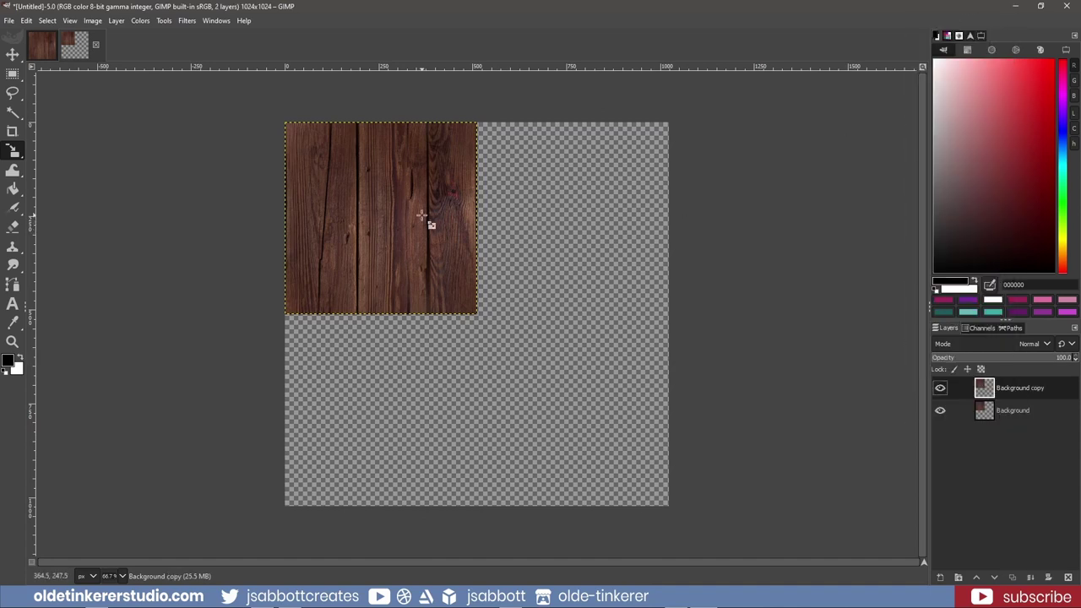
key("m")
left_click_drag(351, 194, 551, 199)
right_click(996, 410)
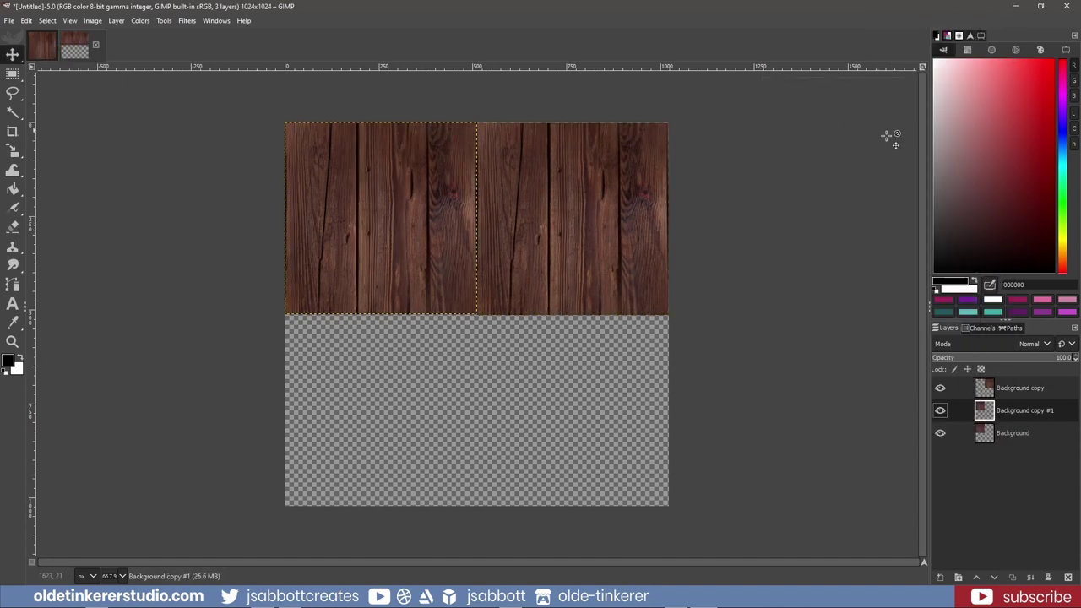
left_click(930, 129)
left_click_drag(384, 220, 385, 414)
right_click(1005, 387)
left_click(895, 135)
left_click_drag(574, 267, 575, 459)
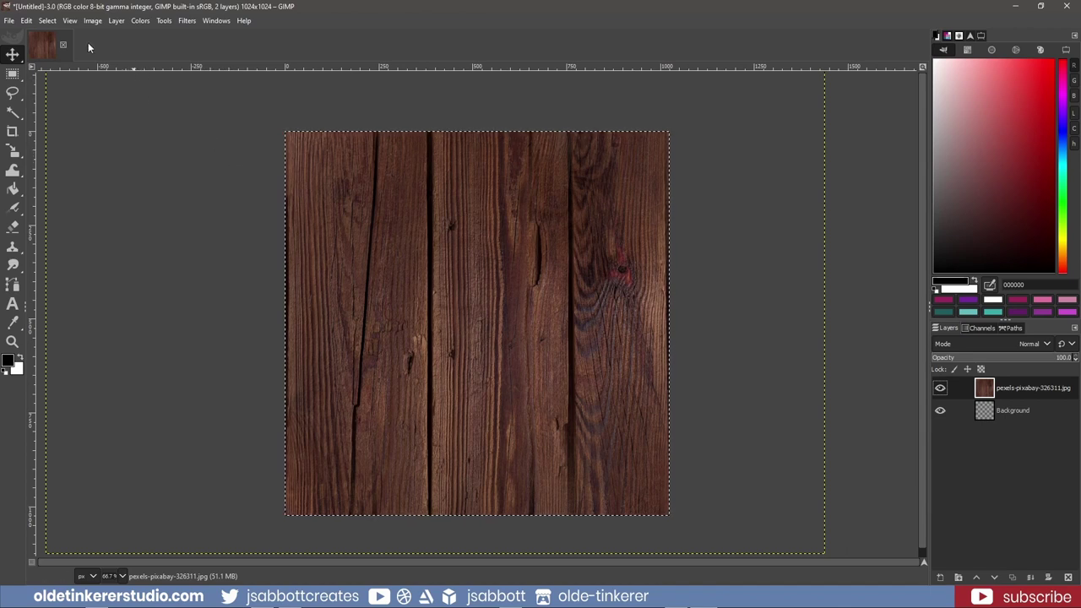
Export the seamless wood texture as wood_color and create a new 1024 × 1024 px image with a transparent fill
left_click(10, 21)
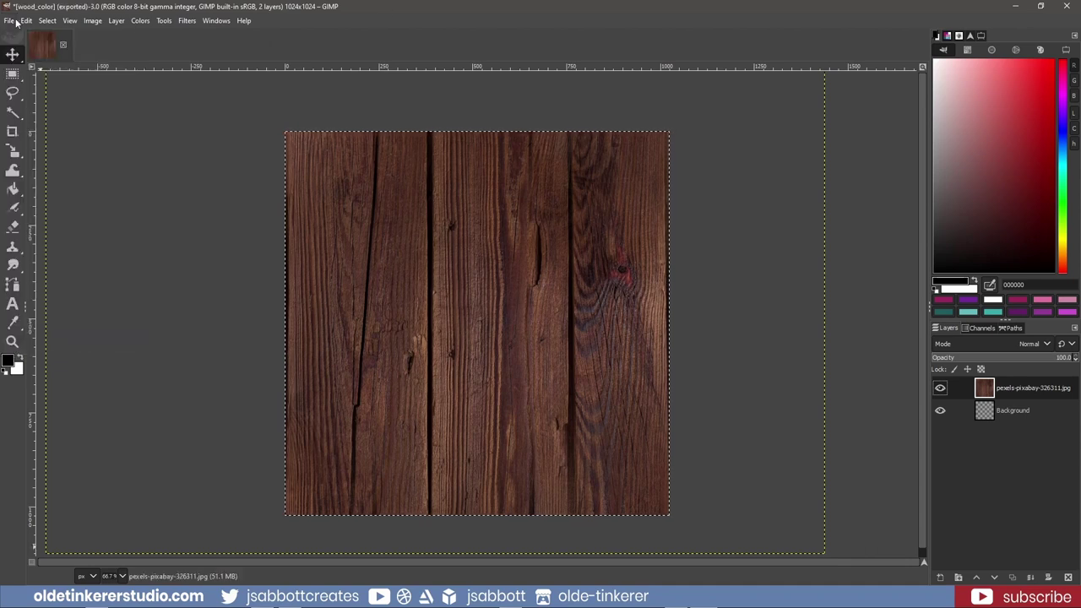
left_click(9, 21)
left_click(26, 36)
left_click(414, 283)
left_click(485, 431)
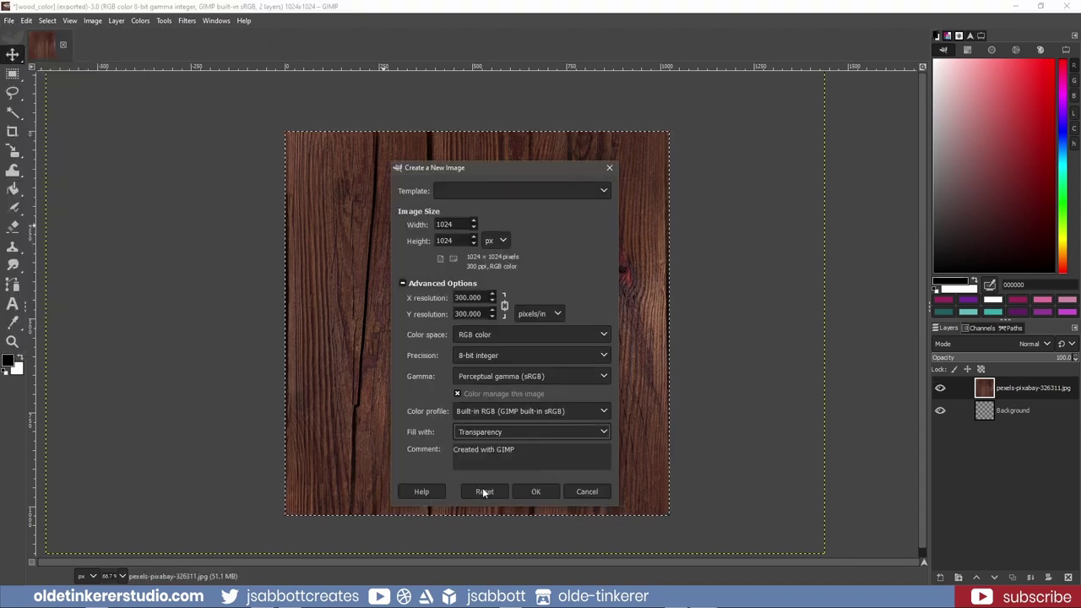
left_click(482, 491)
left_click(538, 491)
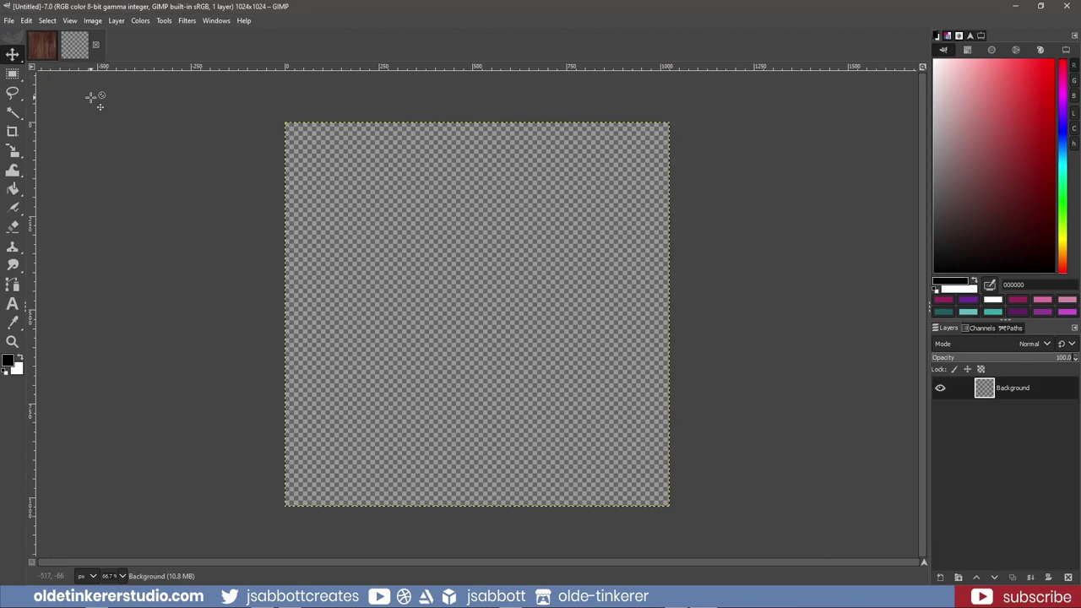
Copy the wood texture into the new empty image and anchor the pasted selection to its Background layer
left_click(42, 44)
key("ctrl+c")
left_click(89, 45)
key("ctrl+v")
right_click(1032, 393)
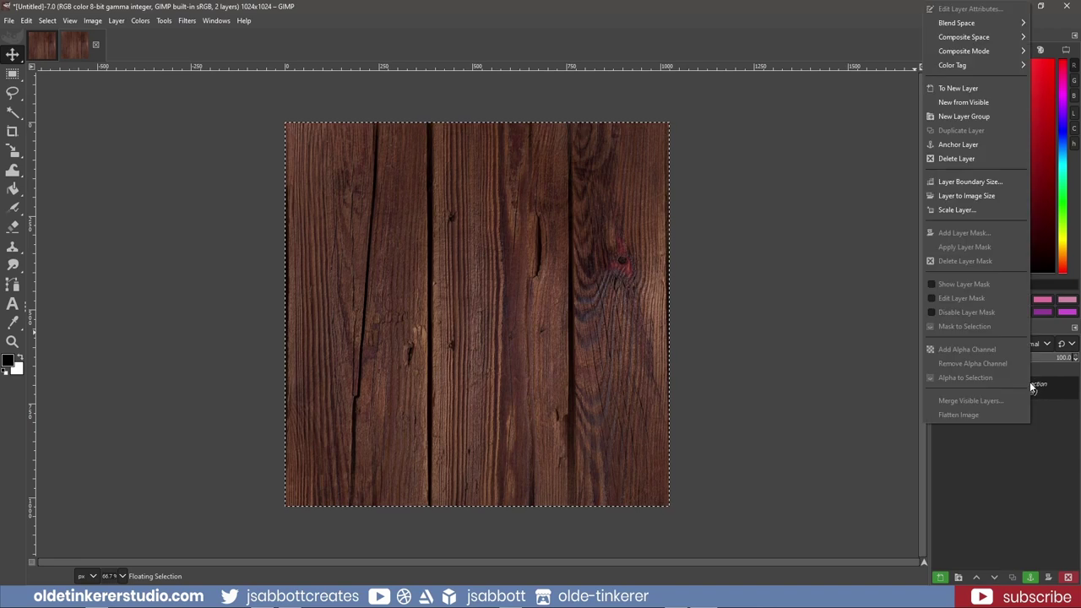
left_click(958, 144)
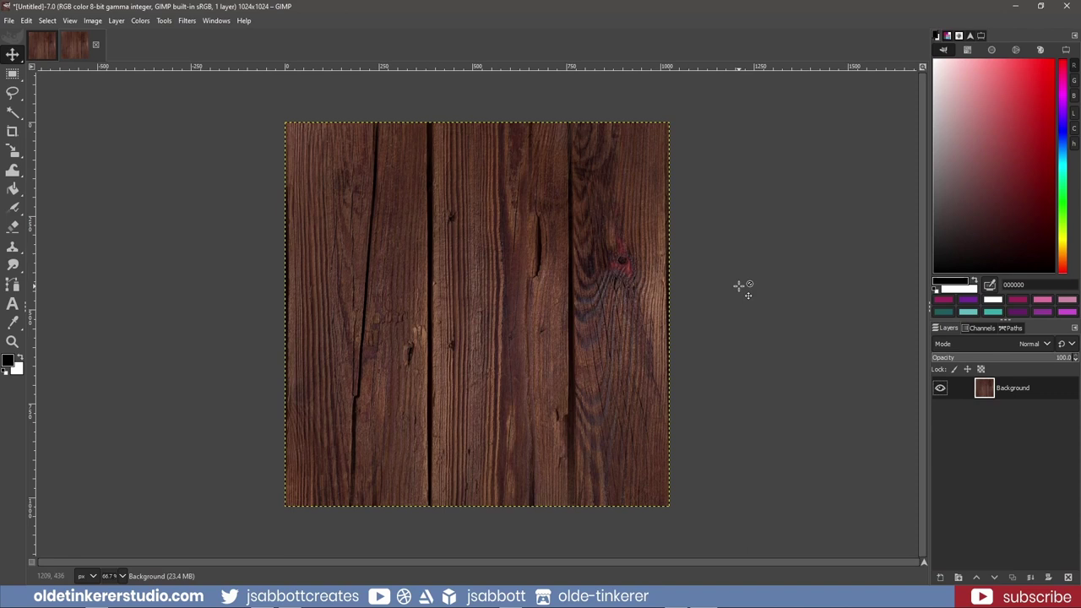
Generate a normal map from the copied wood texture with the Normalmap filter, choosing its sampling filter
left_click(187, 22)
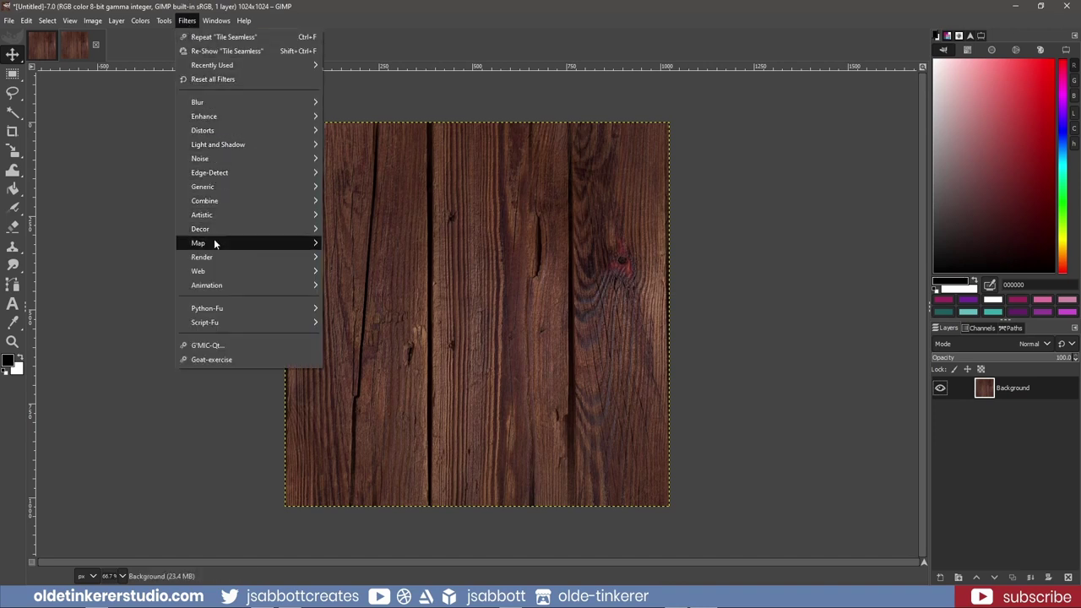
mouse_move(215, 244)
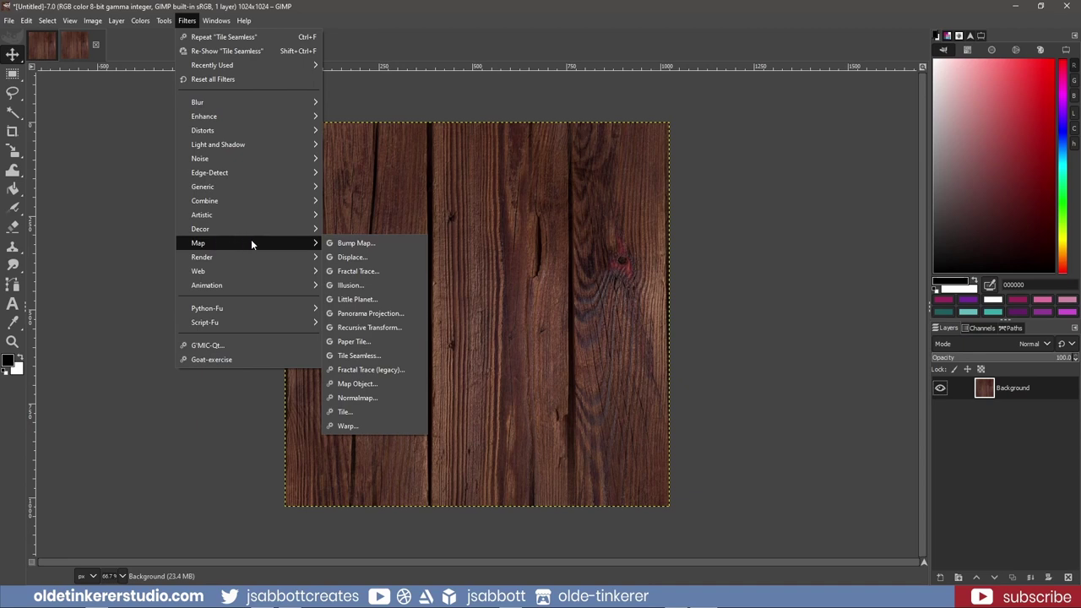
left_click(355, 398)
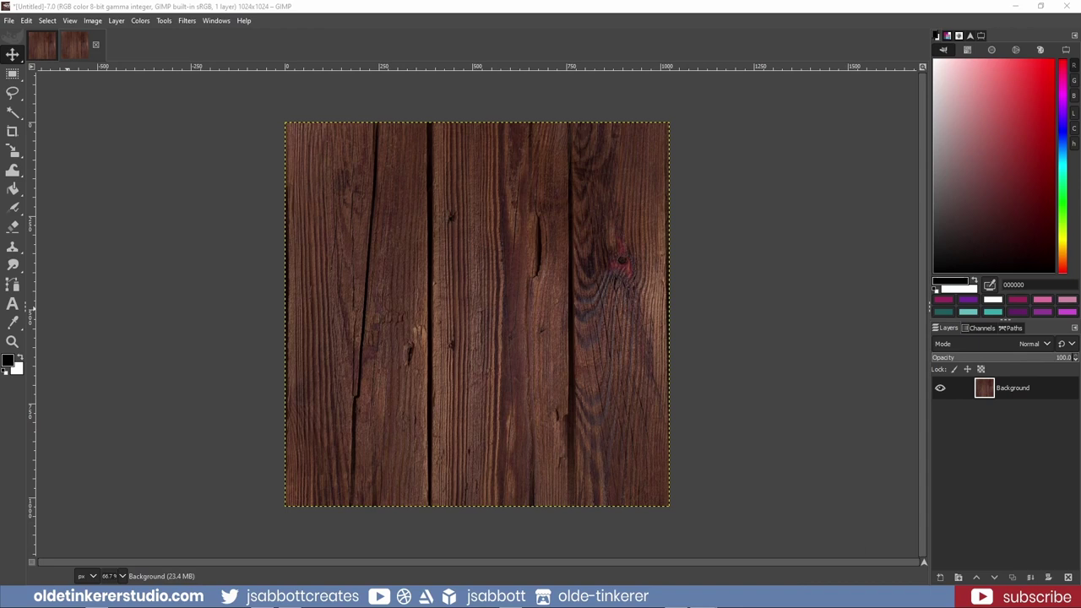
left_click_drag(178, 141, 256, 141)
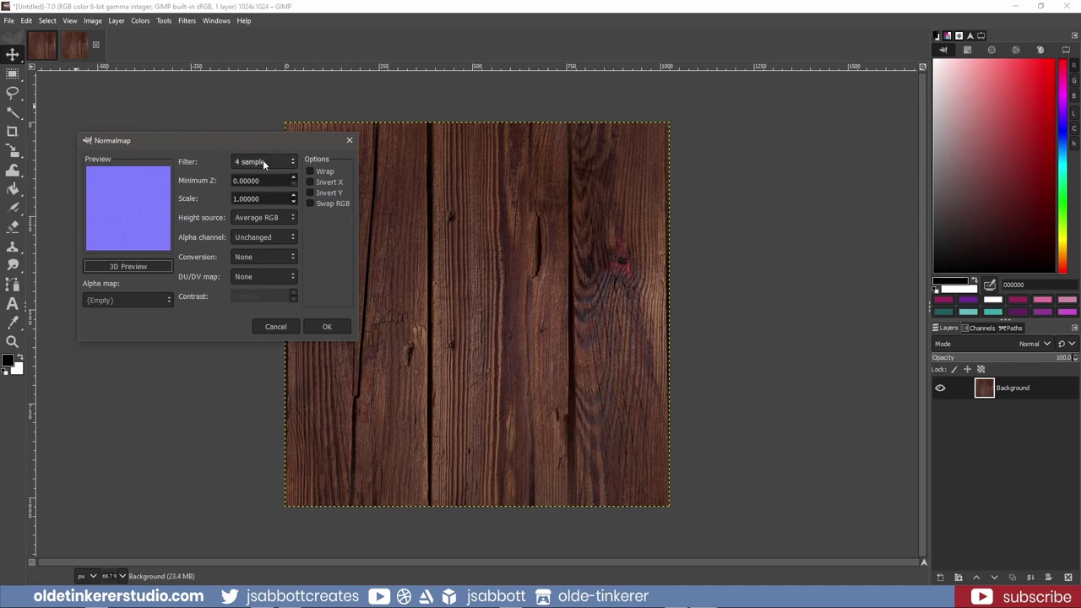
left_click(262, 160)
left_click(259, 274)
left_click(328, 328)
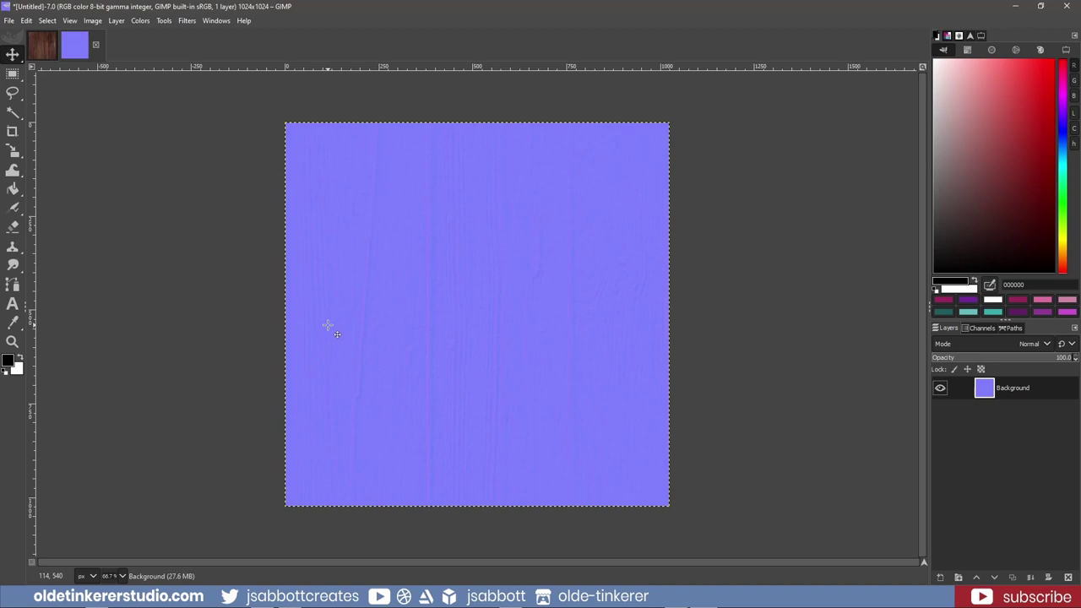
Export the normal map as wood_normal.png and create another 1024 × 1024 px image with a transparent fill
left_click(8, 20)
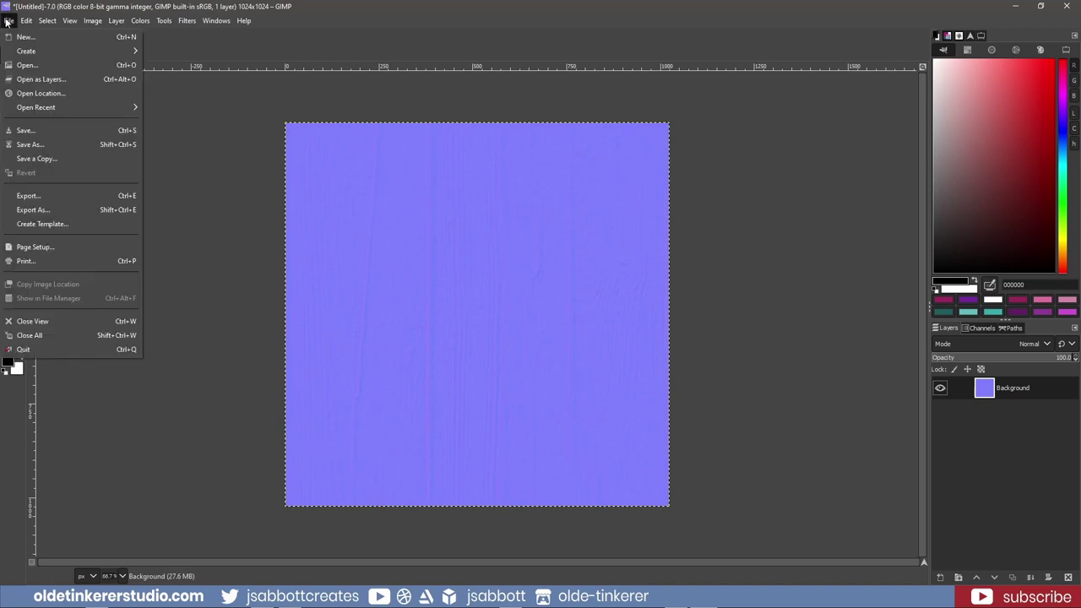
left_click(7, 20)
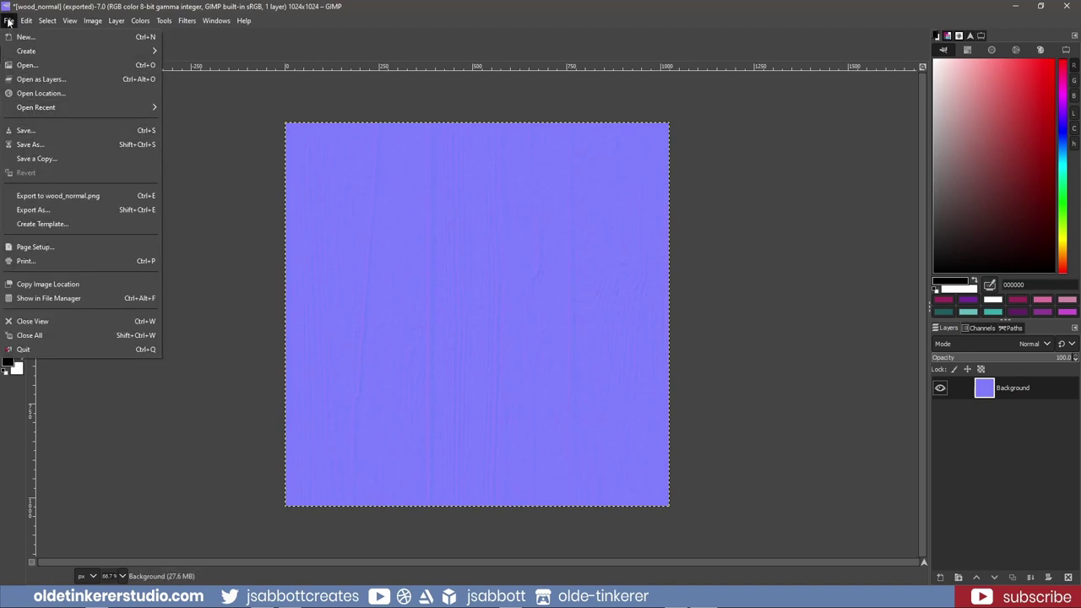
left_click(25, 36)
left_click(403, 283)
left_click(485, 433)
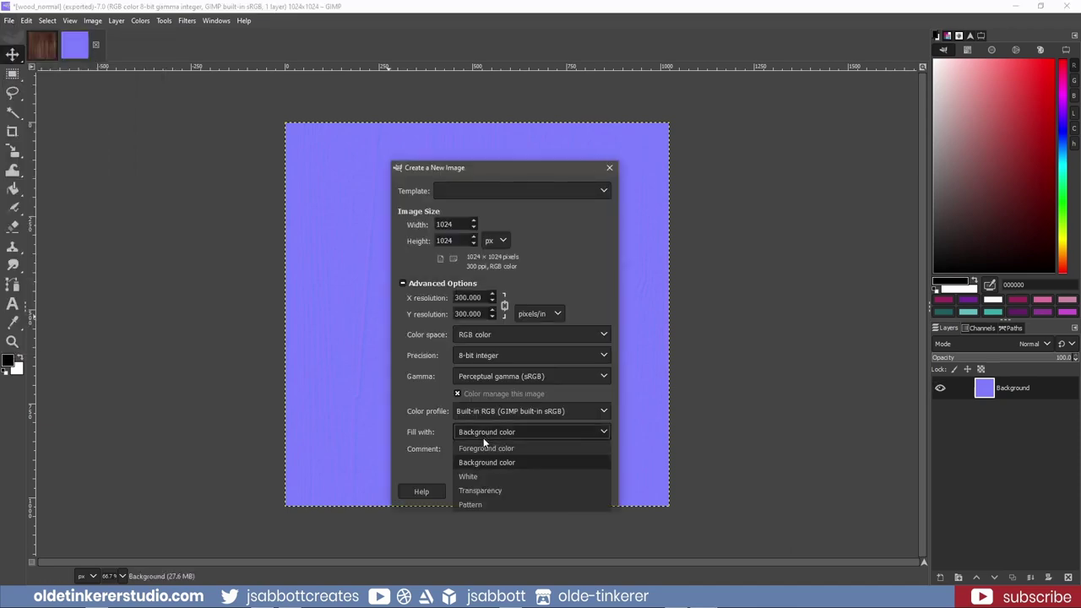
left_click(477, 490)
left_click(532, 492)
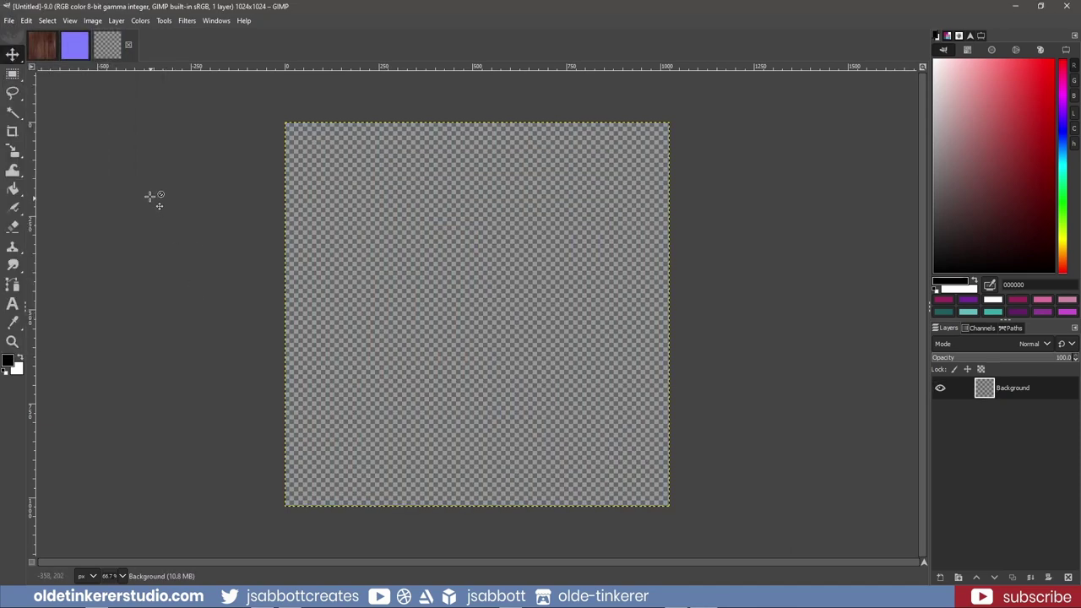
Copy the wood texture into the new transparent image and anchor the pasted selection to its Background layer
left_click(42, 45)
key("ctrl+c")
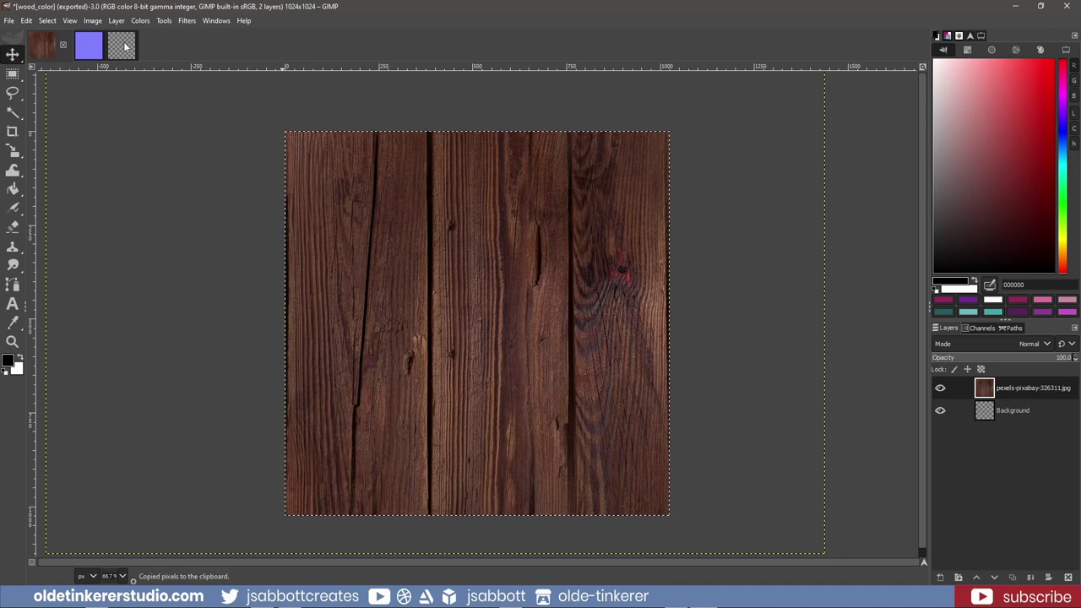
left_click(124, 48)
key("ctrl+v")
right_click(1019, 387)
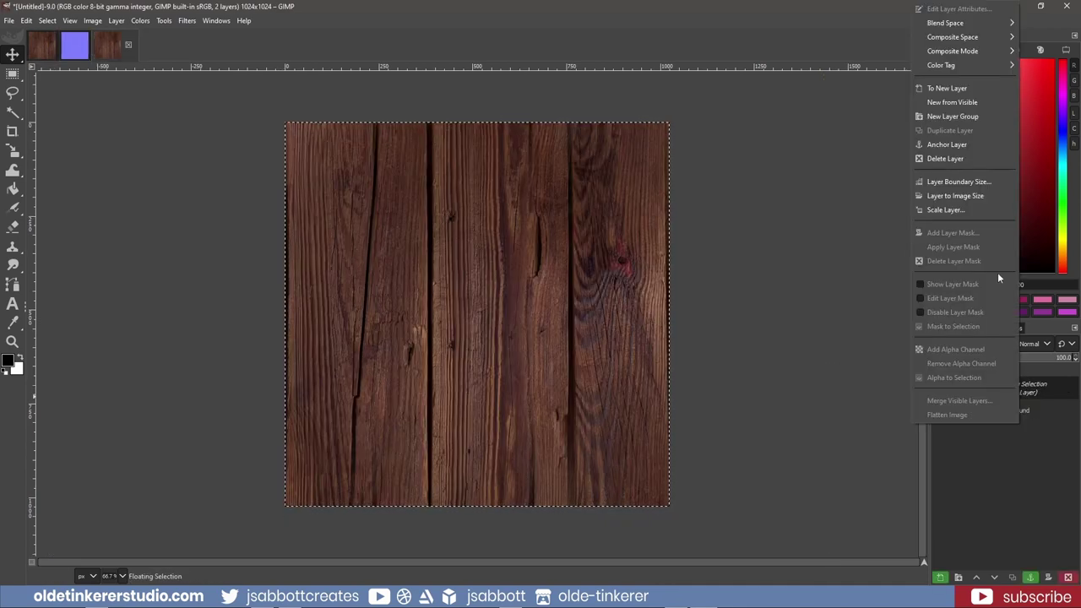
left_click(947, 144)
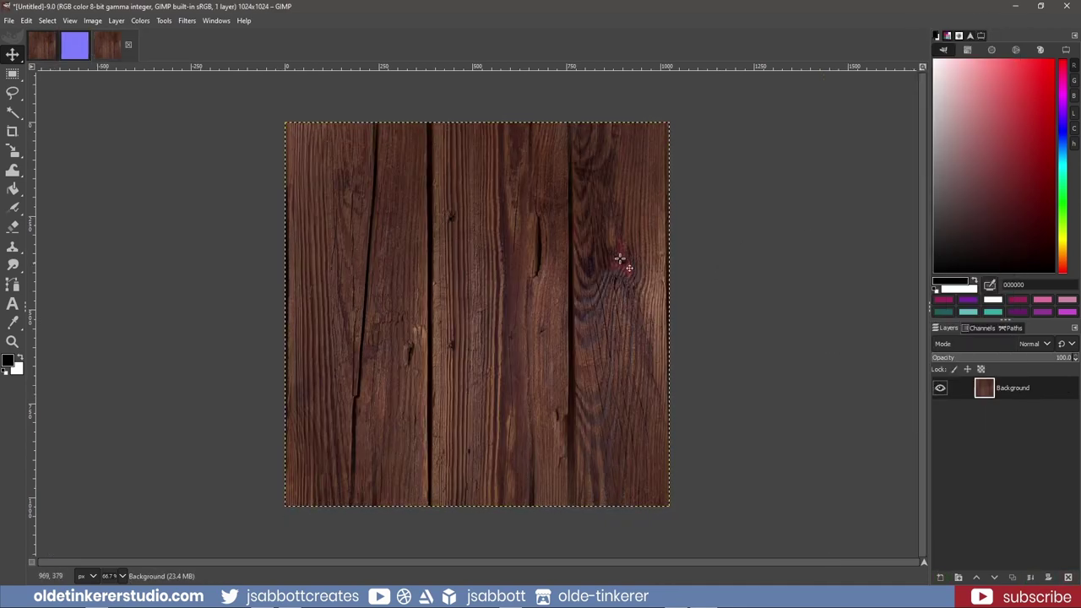
Apply the Neon edge-detect filter to the copied wood texture with radius 5.000 and intensity 0.000
left_click(186, 22)
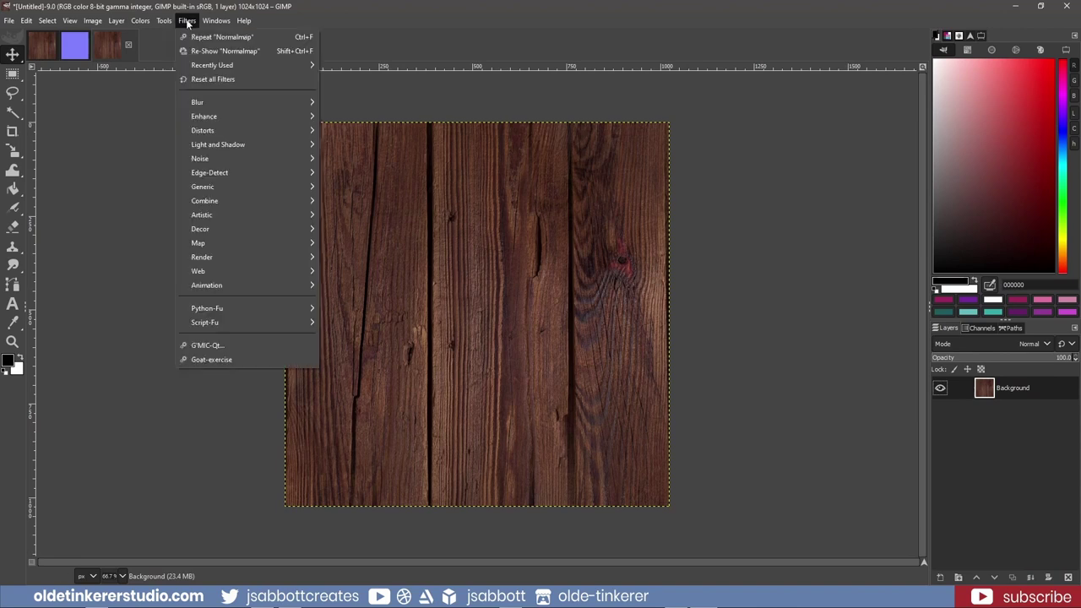
mouse_move(218, 173)
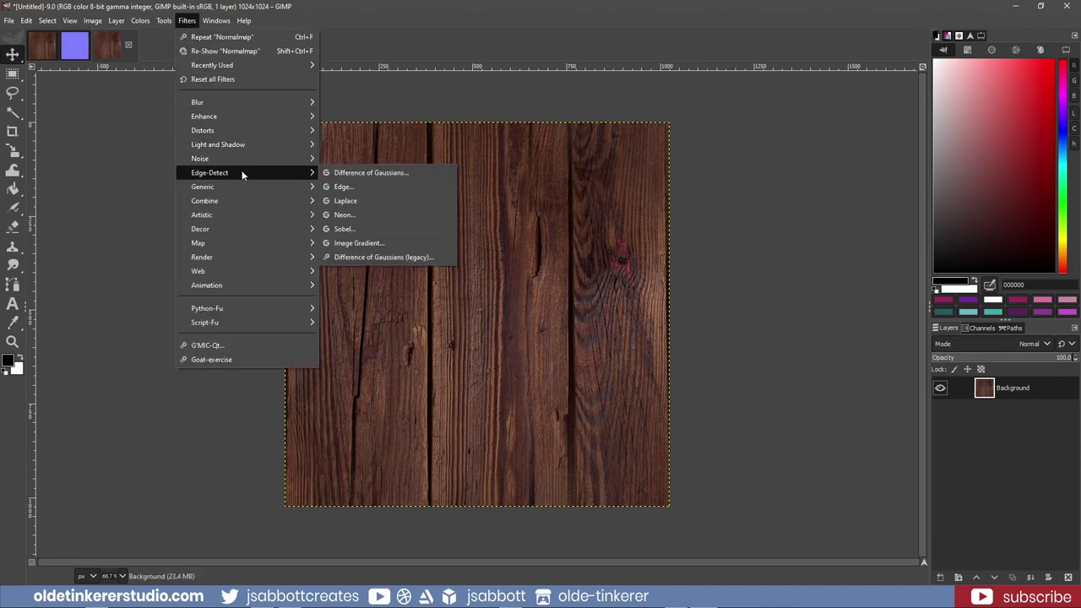
left_click(342, 215)
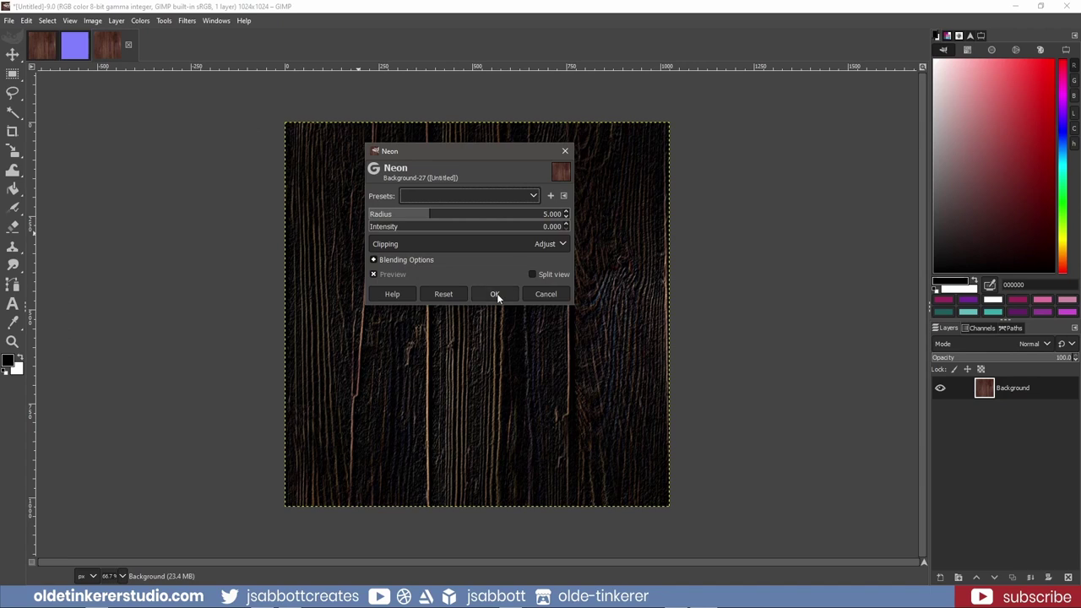
left_click(495, 293)
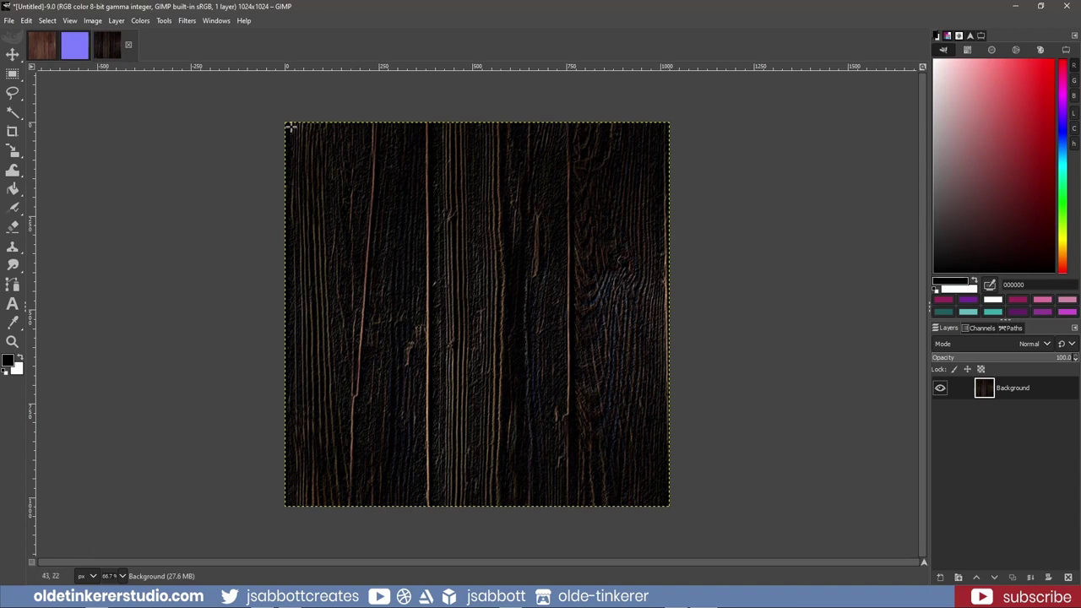
Desaturate the edge-detected wood image and lower its brightness to -127 with Brightness-Contrast
left_click(141, 21)
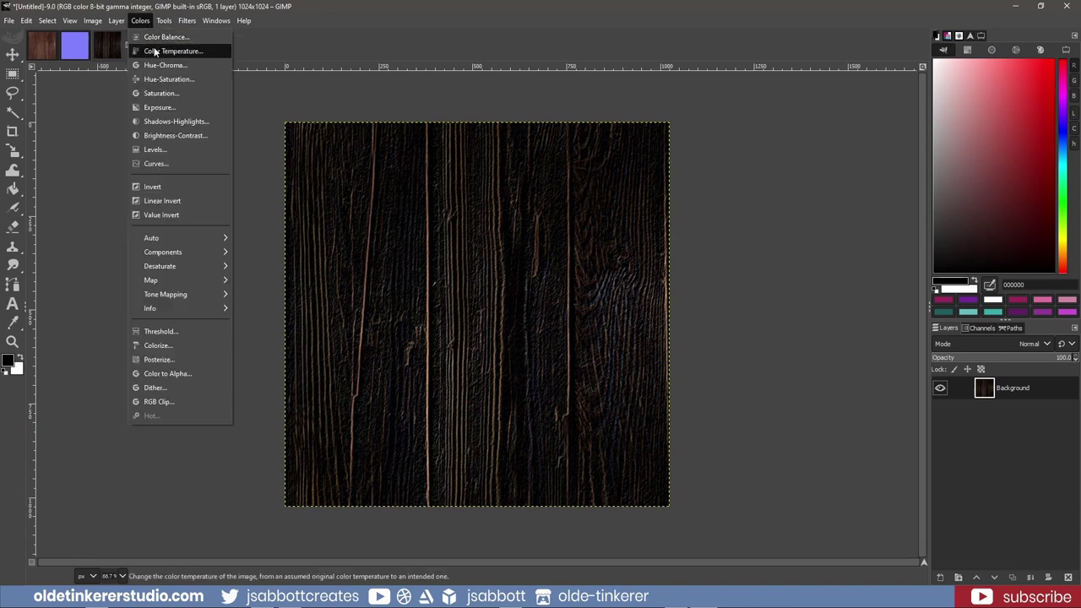
mouse_move(178, 268)
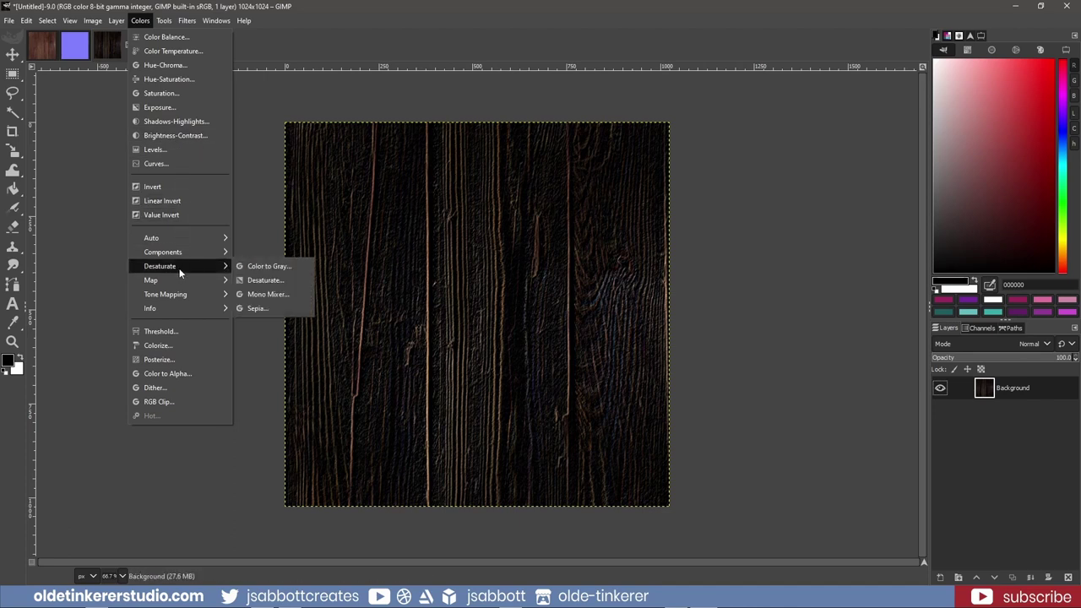
left_click(269, 281)
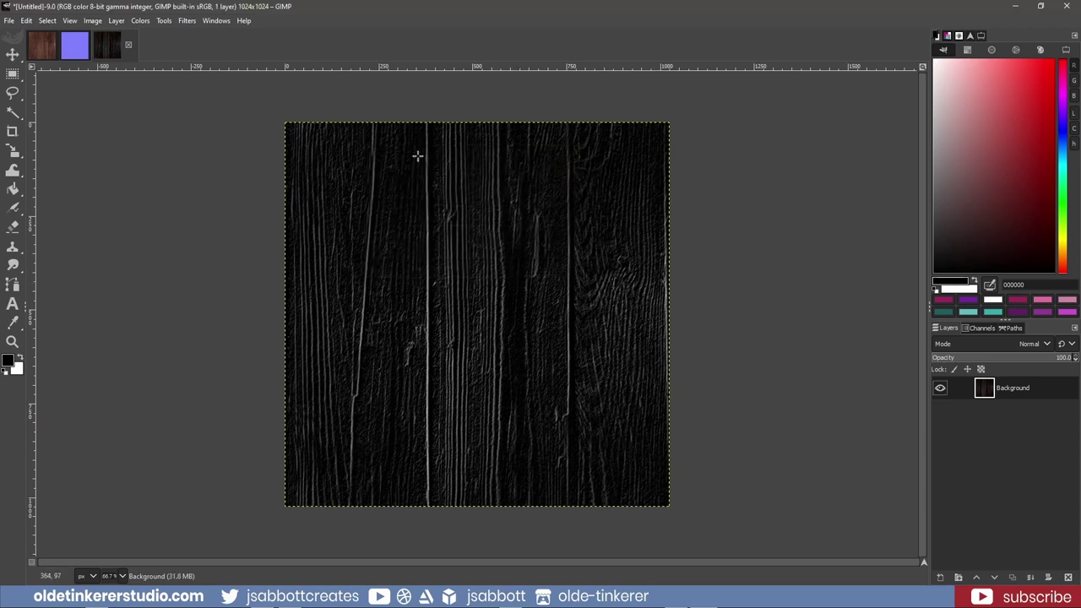
left_click(141, 21)
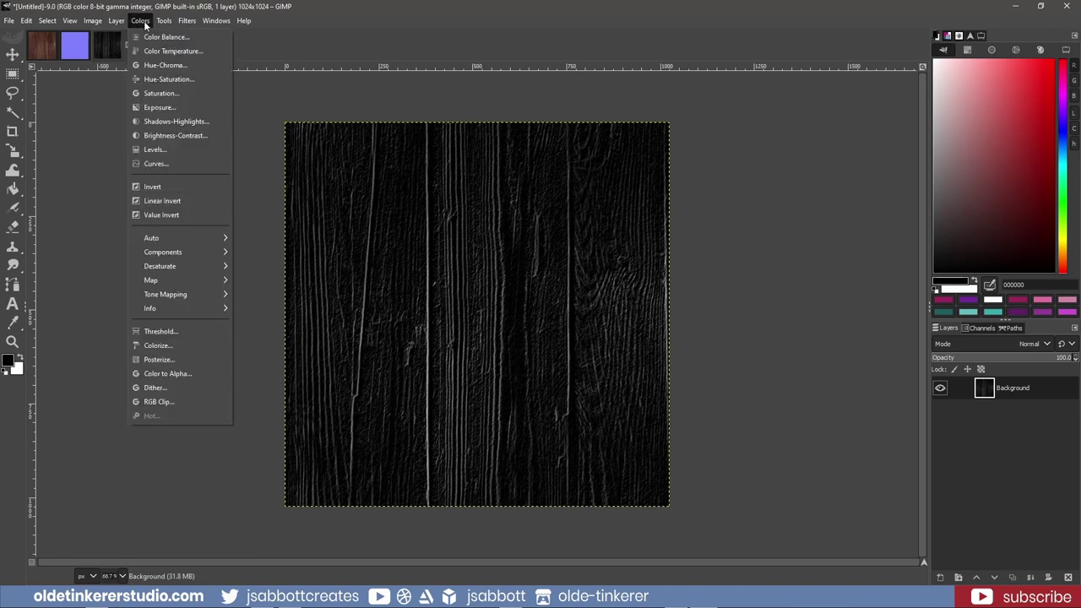
left_click(172, 136)
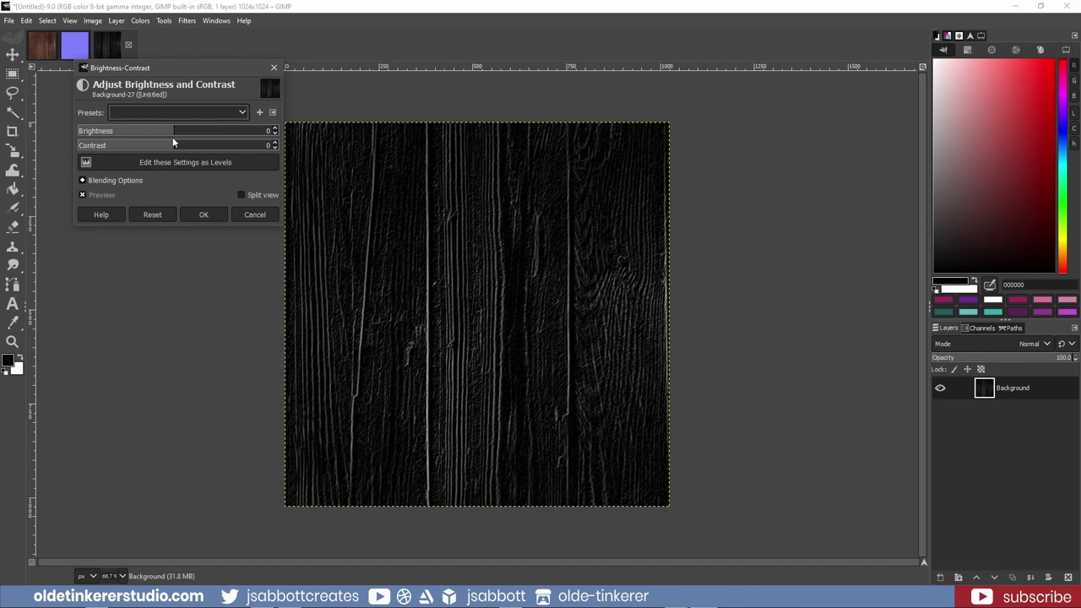
left_click_drag(173, 130, 80, 131)
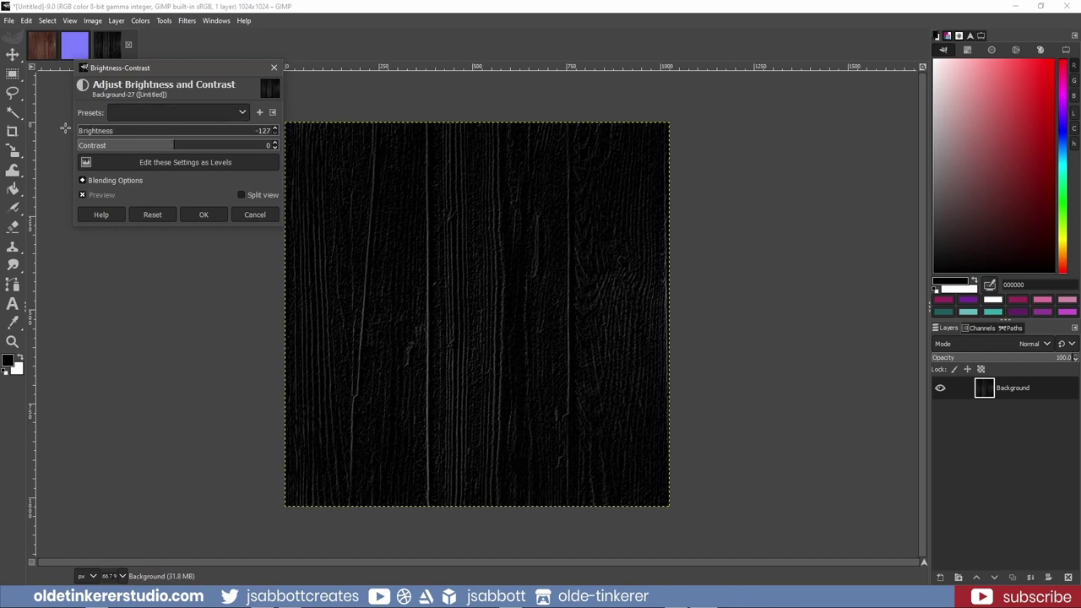
left_click(204, 216)
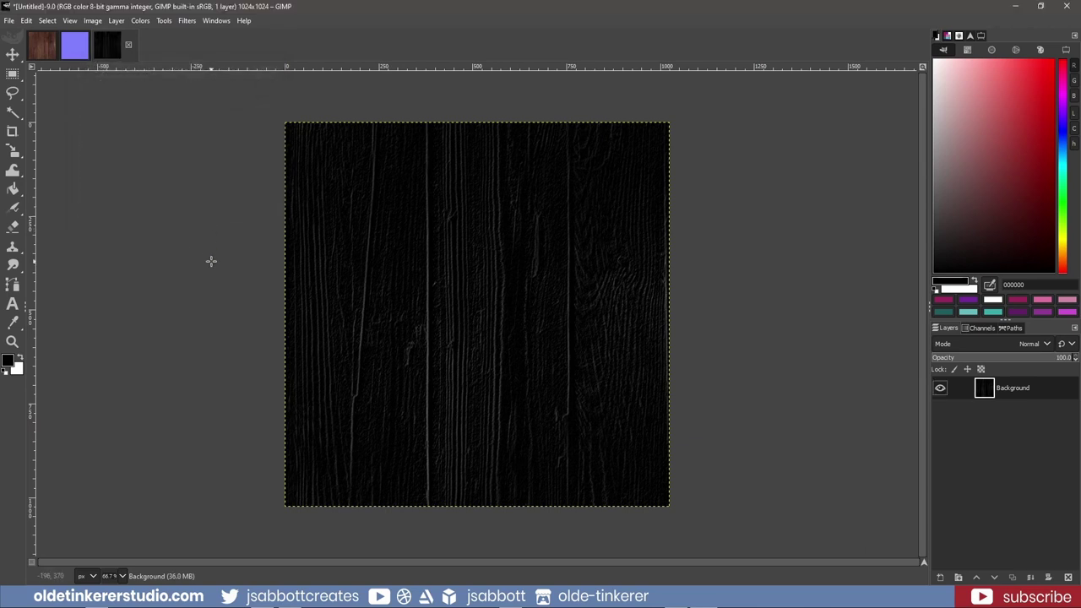
Export the specular map as wood_specular.png and create another 1024 × 1024 px image filled with transparency
left_click(8, 21)
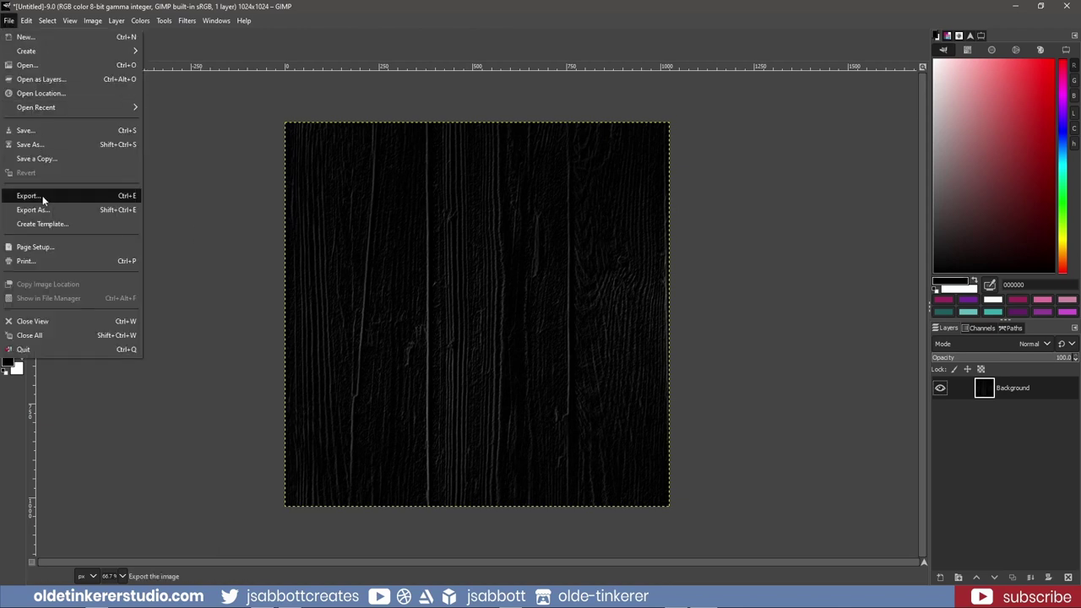
left_click(27, 195)
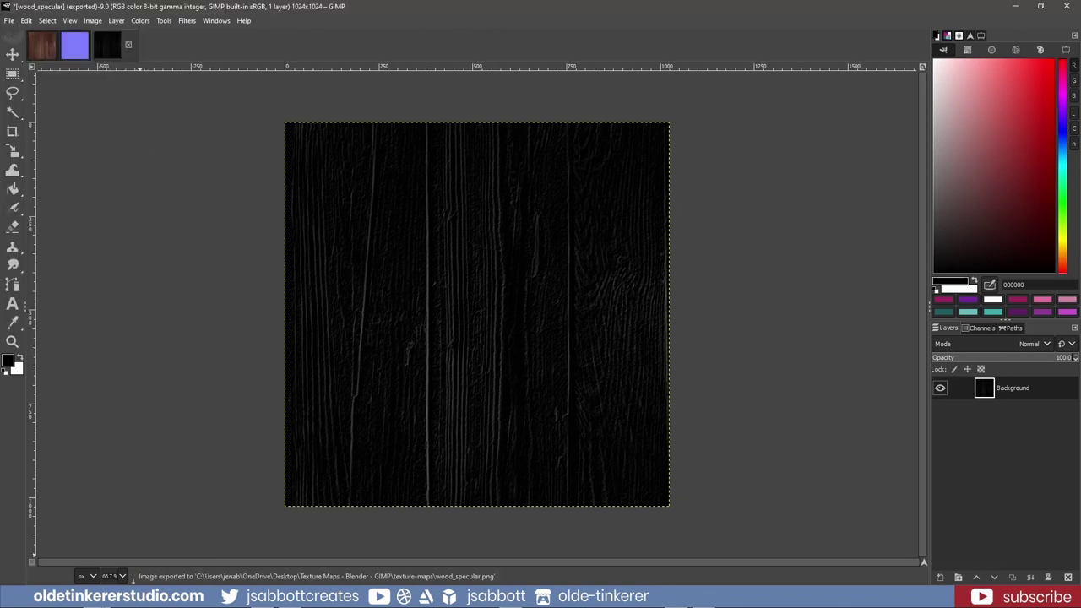
left_click(9, 20)
key("Escape")
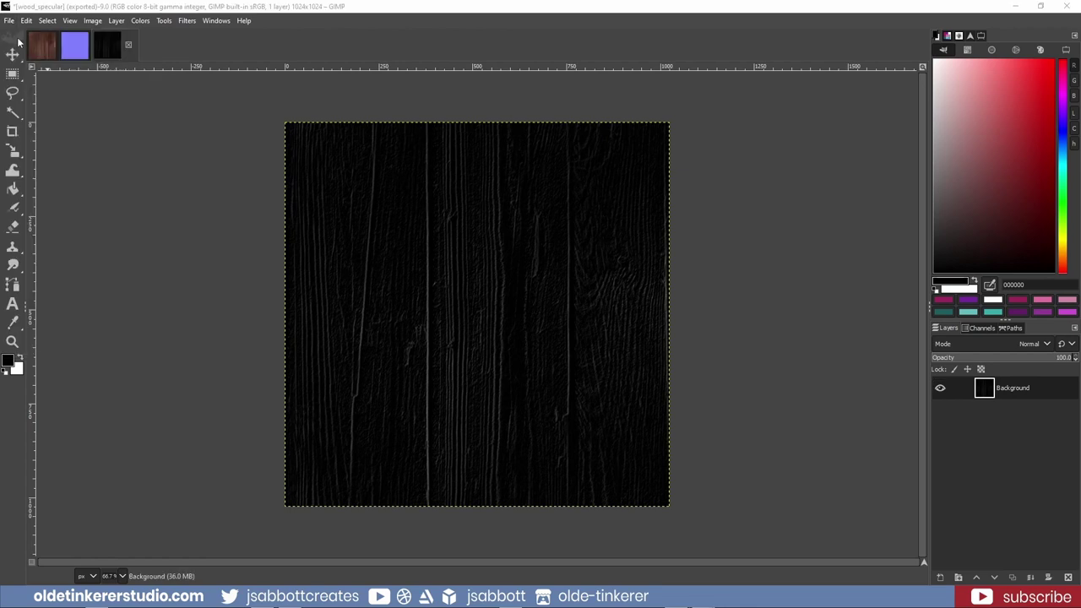
left_click(439, 283)
left_click(492, 432)
left_click(499, 475)
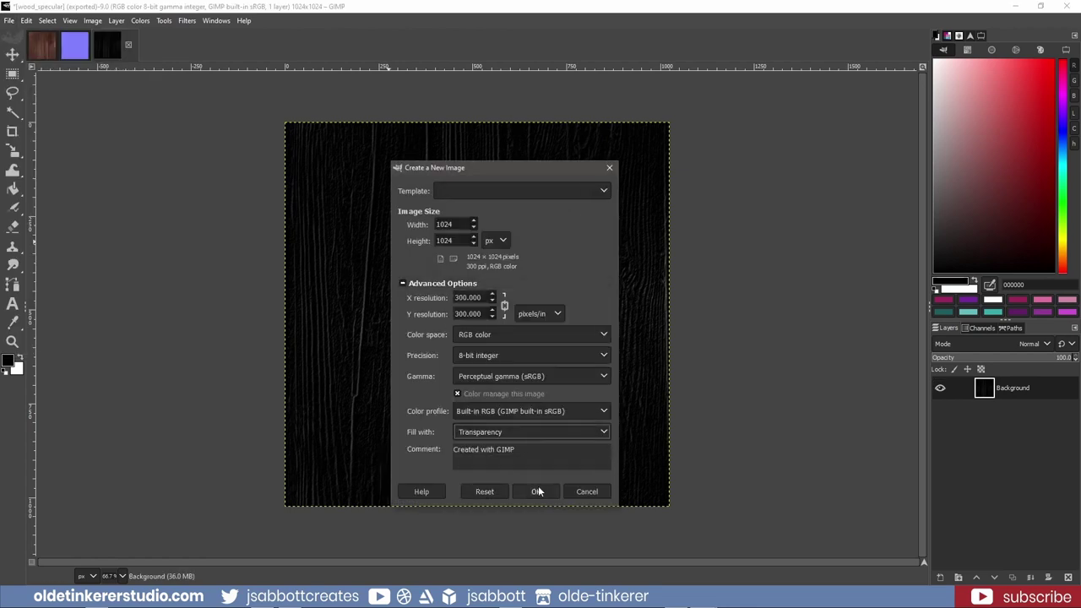
left_click(535, 492)
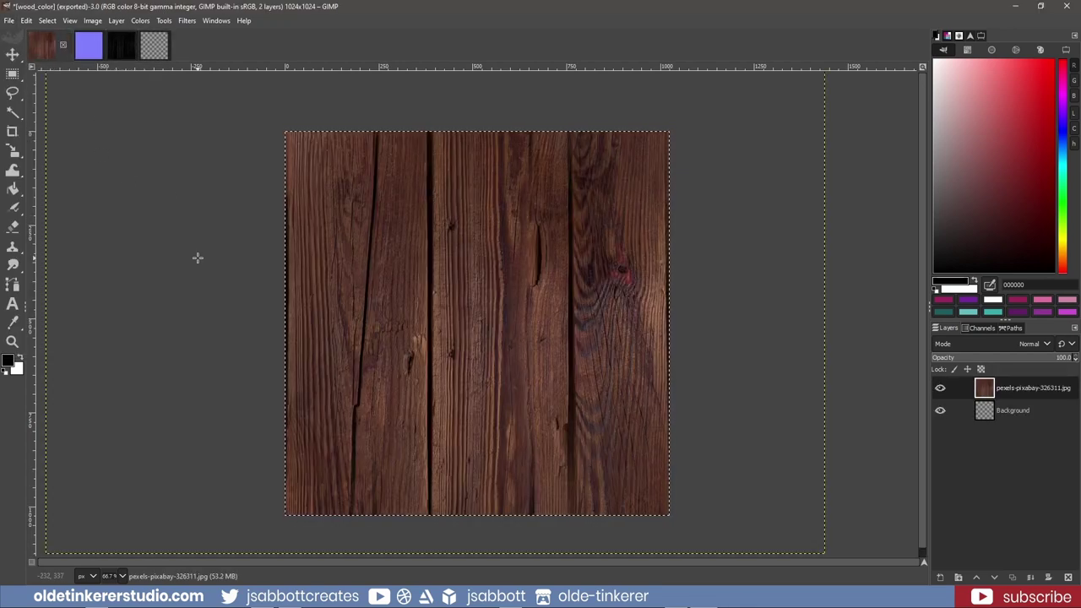
Copy the wood_color texture into the newest empty image and anchor the floating selection to the Background layer
key("ctrl+c")
left_click(153, 45)
key("ctrl+v")
right_click(1019, 391)
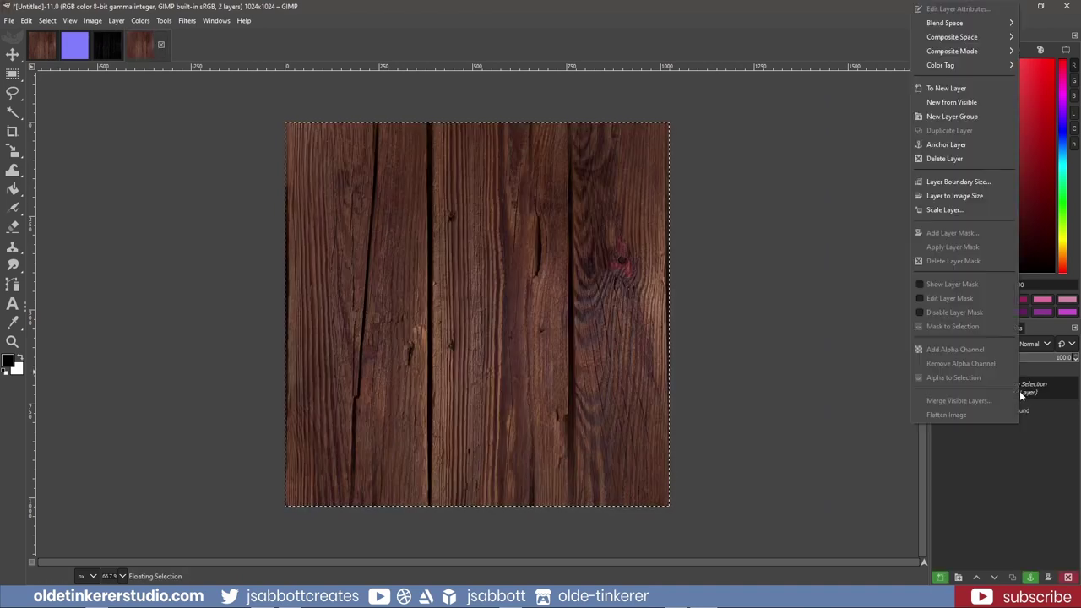
left_click(960, 143)
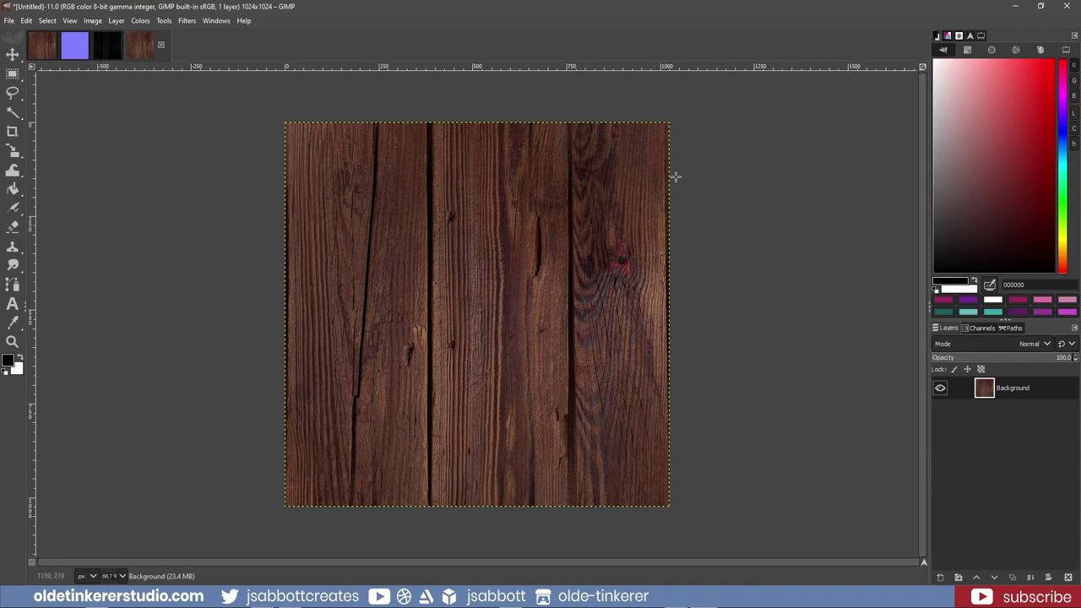
Desaturate the copied wood texture using the Luminance mode
left_click(139, 21)
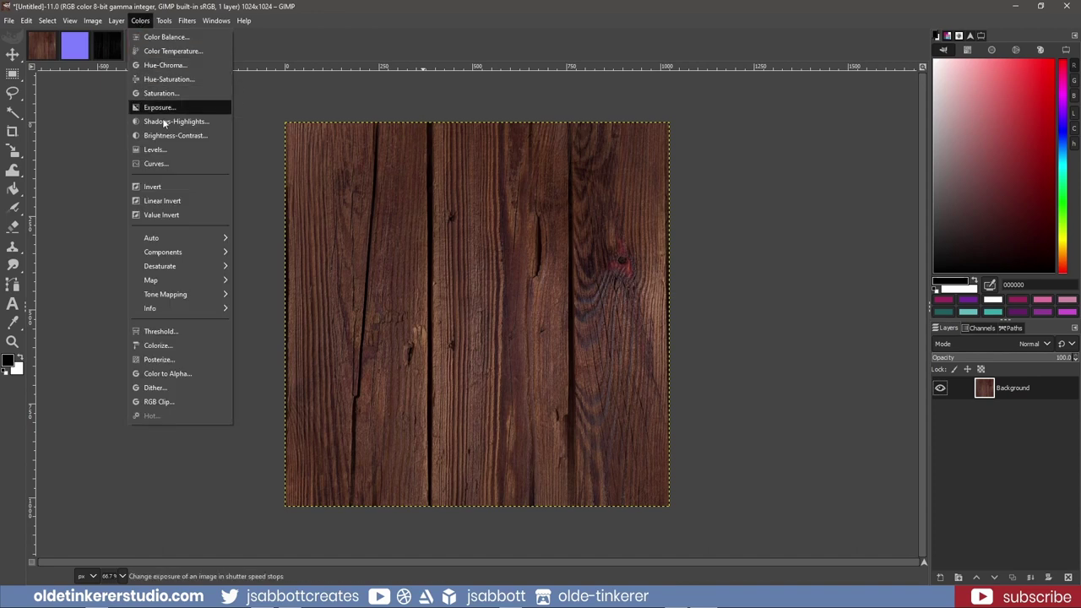
mouse_move(173, 265)
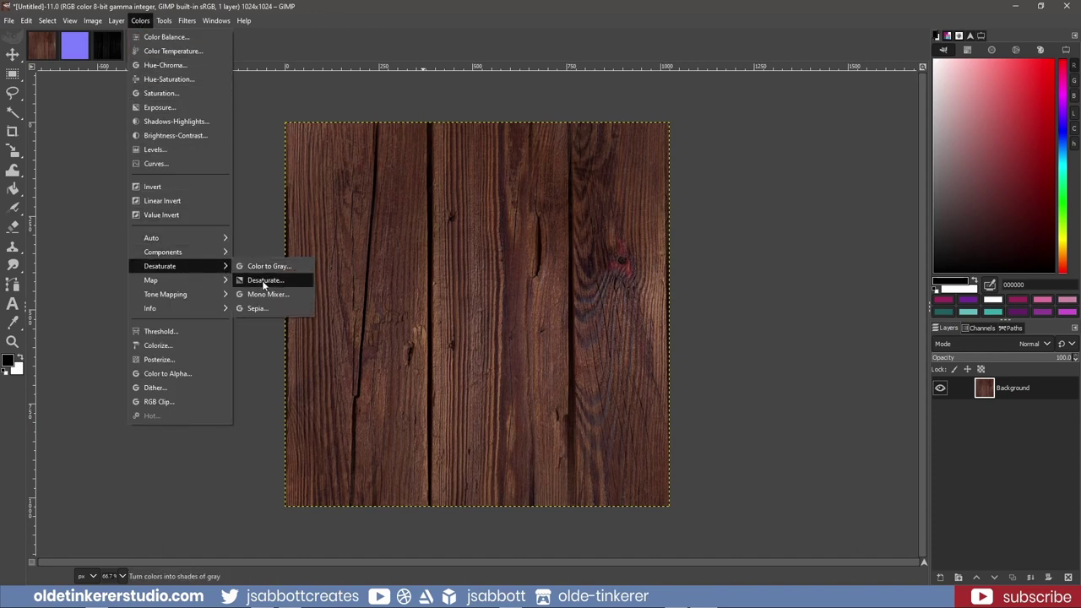
left_click(262, 279)
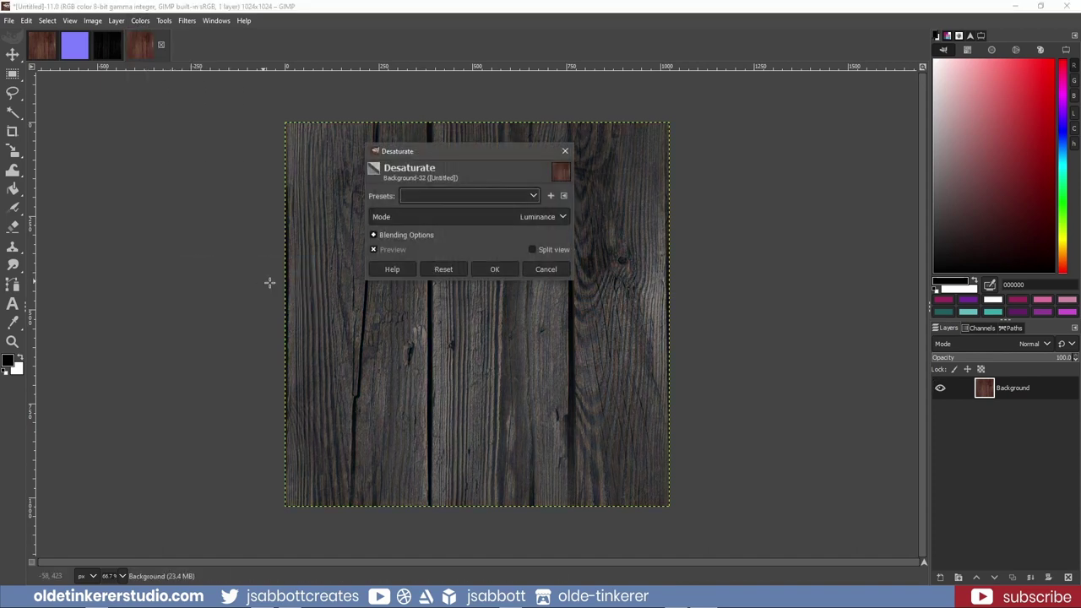
left_click(498, 271)
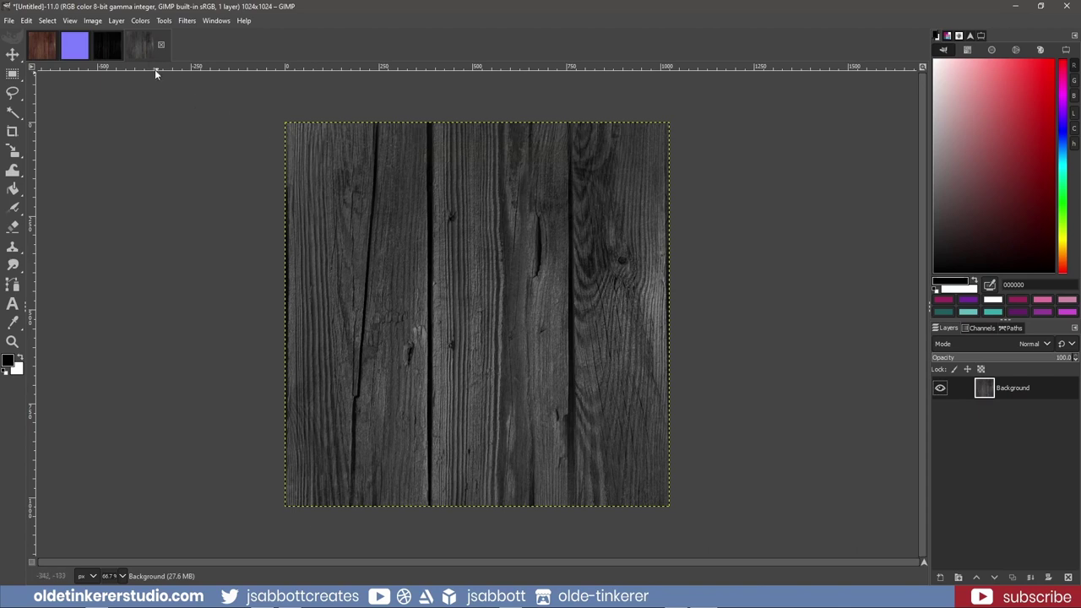
Darken the grayscale wood with Levels by raising the Value channel's low input to 64, keeping the high input at 255
left_click(138, 21)
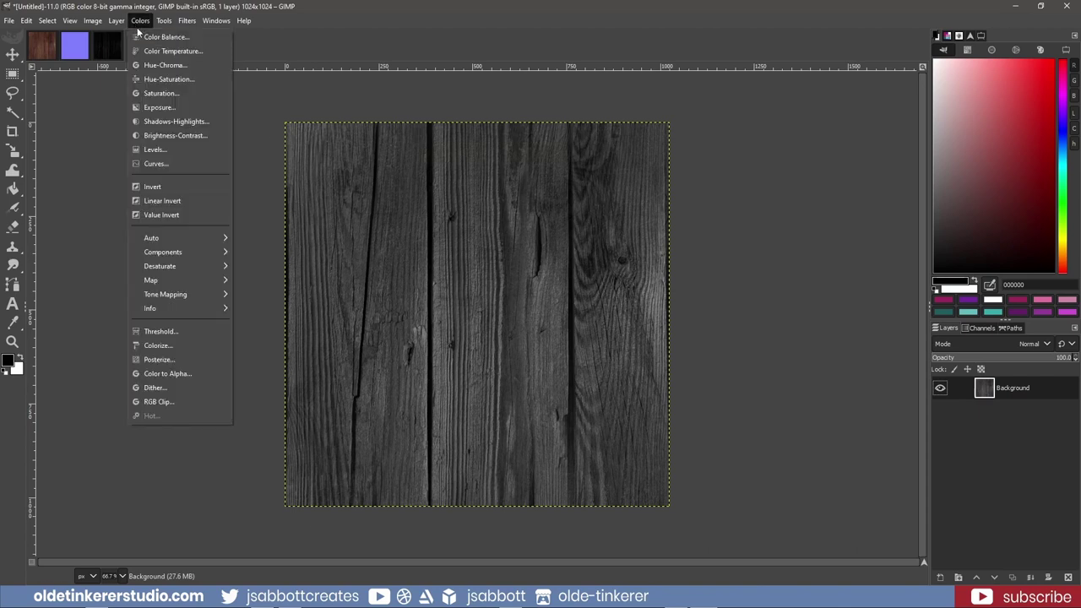
left_click(165, 150)
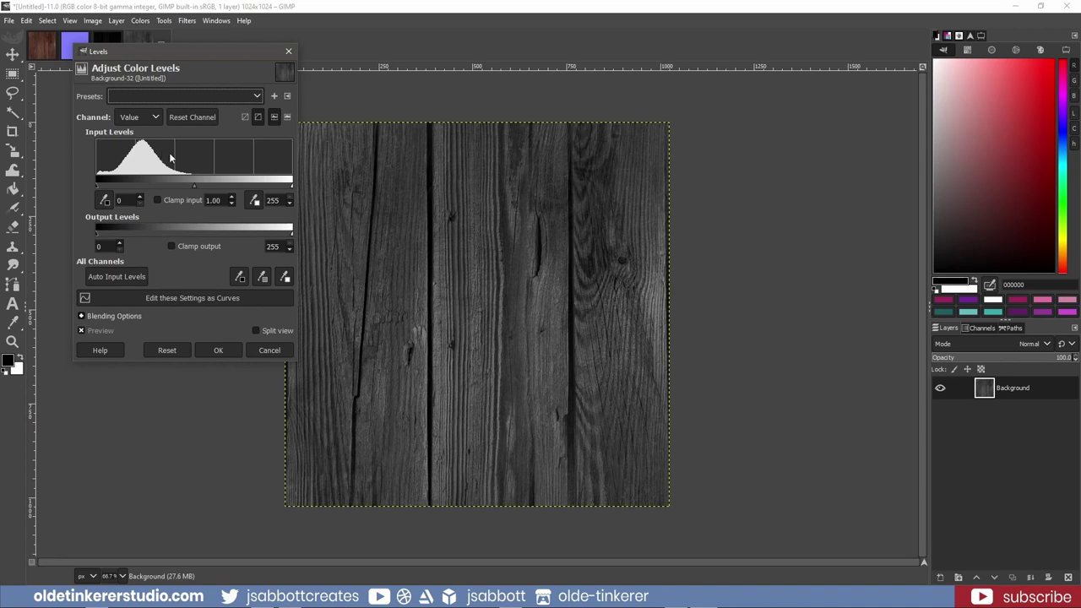
left_click_drag(292, 186, 225, 184)
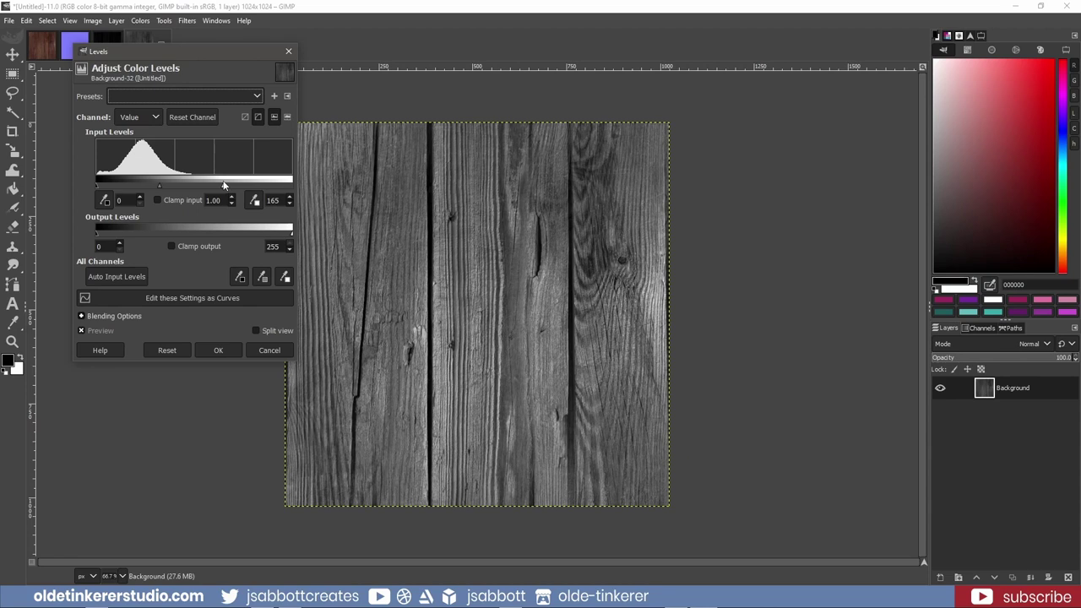
left_click_drag(225, 184, 296, 183)
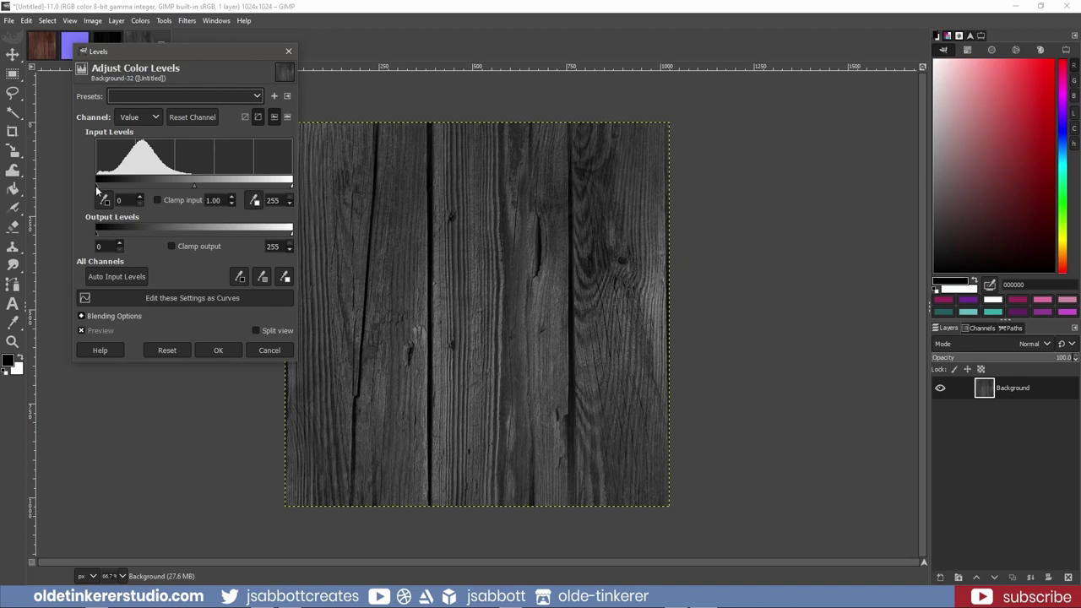
mouse_move(95, 186)
left_mouse_down()
mouse_move(160, 188)
mouse_move(88, 180)
left_mouse_up()
left_click_drag(98, 191, 121, 185)
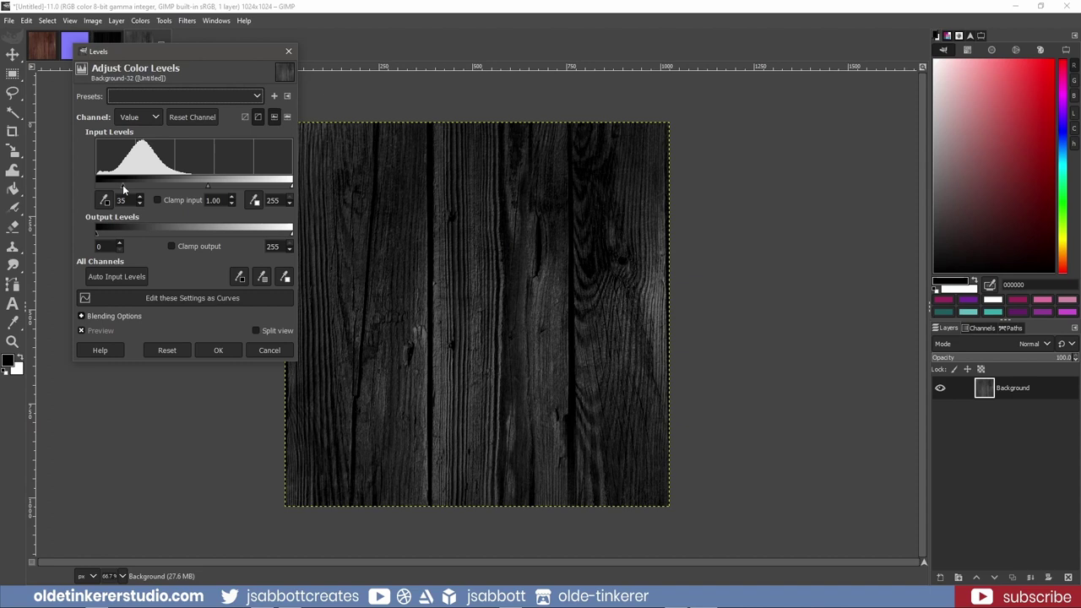
left_click_drag(123, 184, 145, 189)
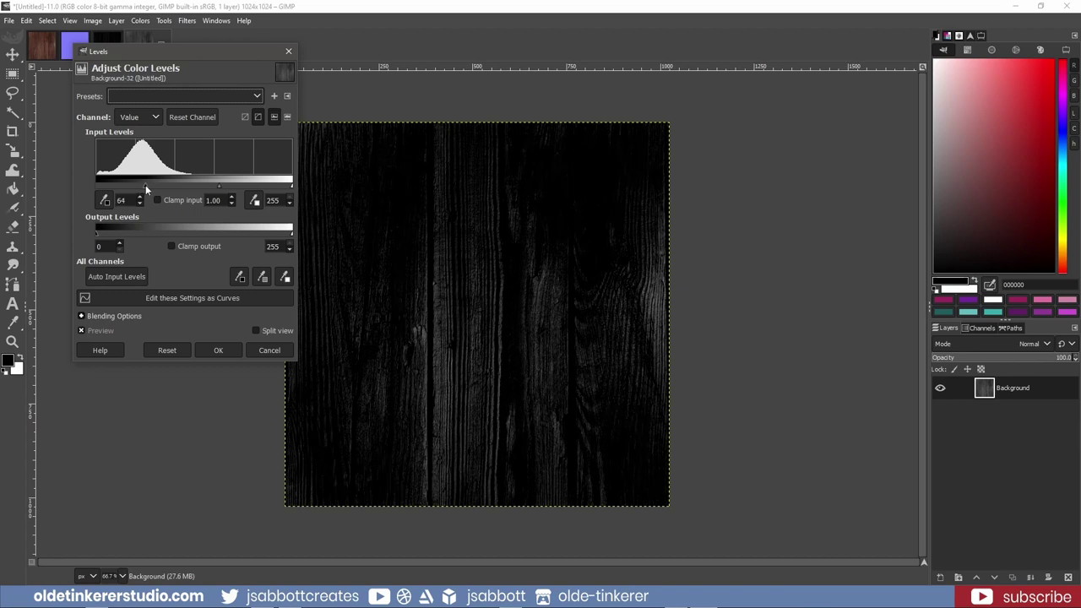
left_click(217, 350)
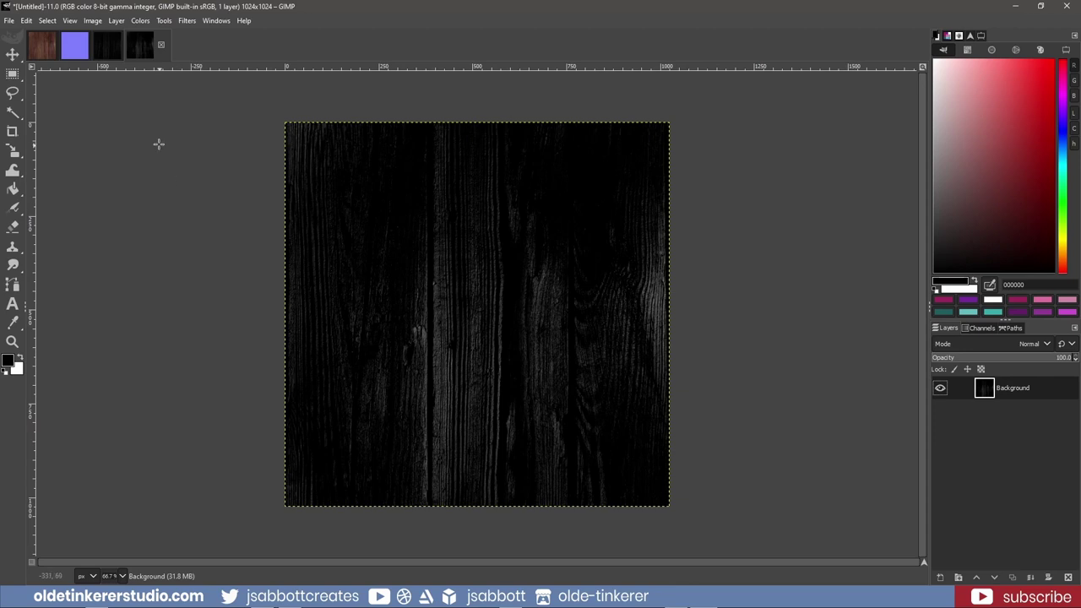
Export the metalness map as wood_metalness.png and create another 1024 × 1024 px image filled with transparency
left_click(8, 21)
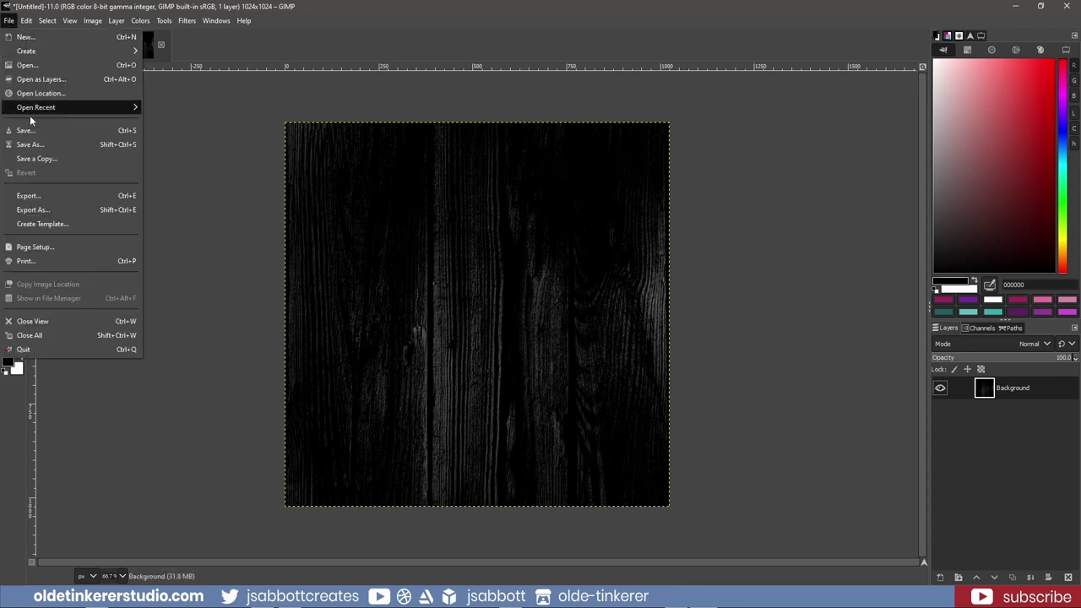
left_click(38, 195)
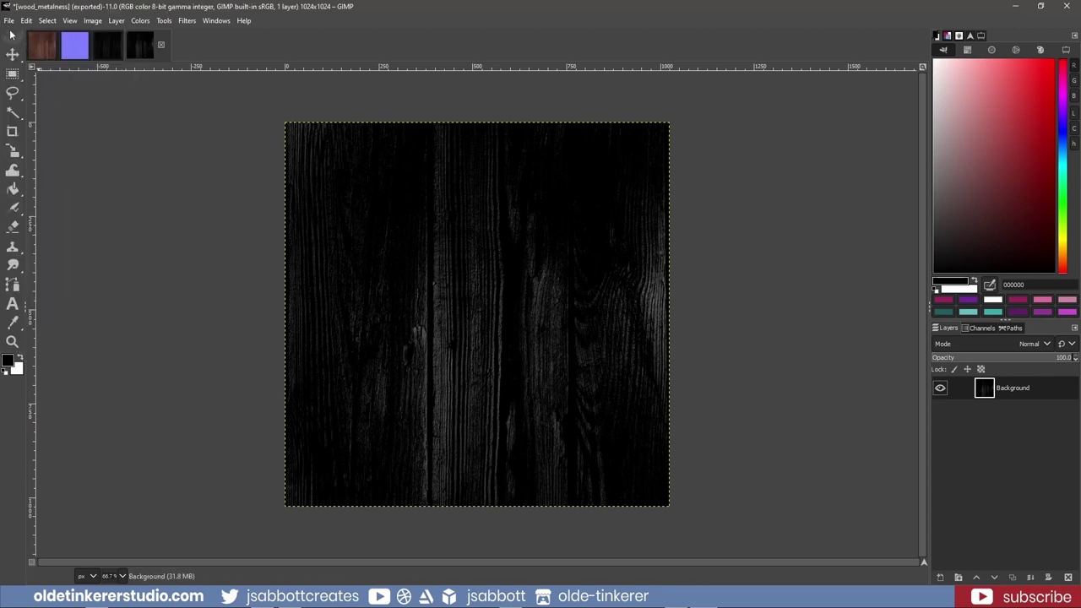
left_click(8, 21)
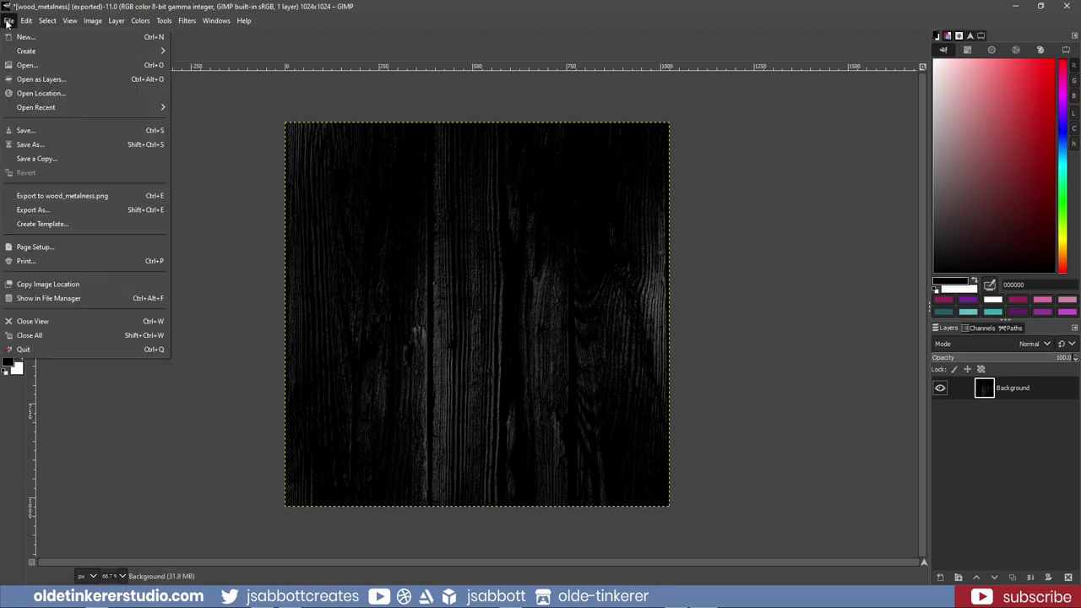
left_click(26, 34)
left_click(412, 284)
left_click(477, 434)
left_click(528, 487)
left_click(530, 487)
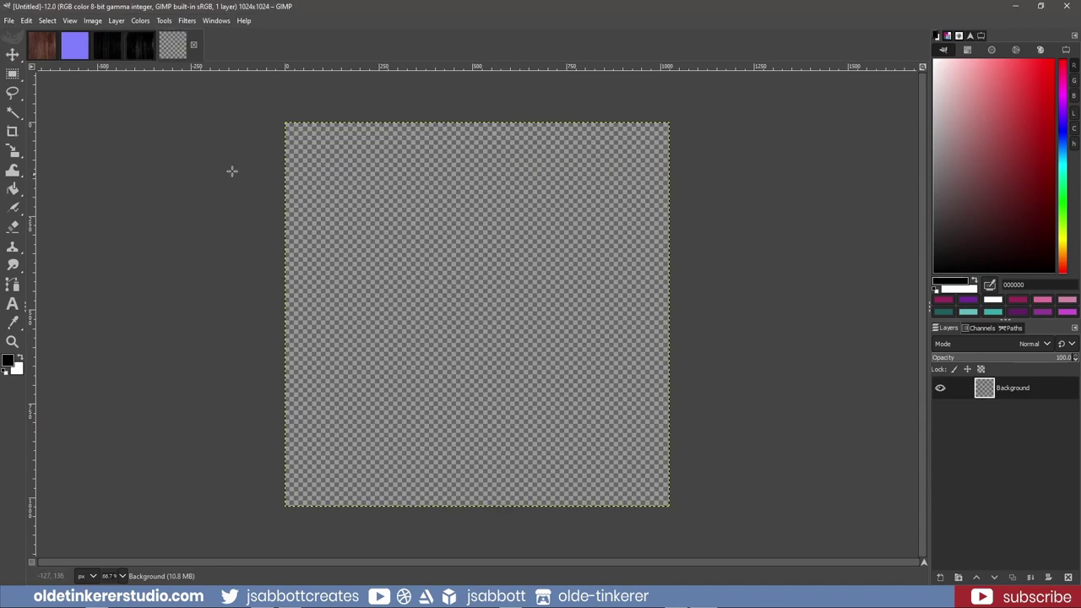
Copy the wood_color texture into the new transparent image and anchor the floating selection to the Background layer
left_click(44, 49)
key("ctrl+c")
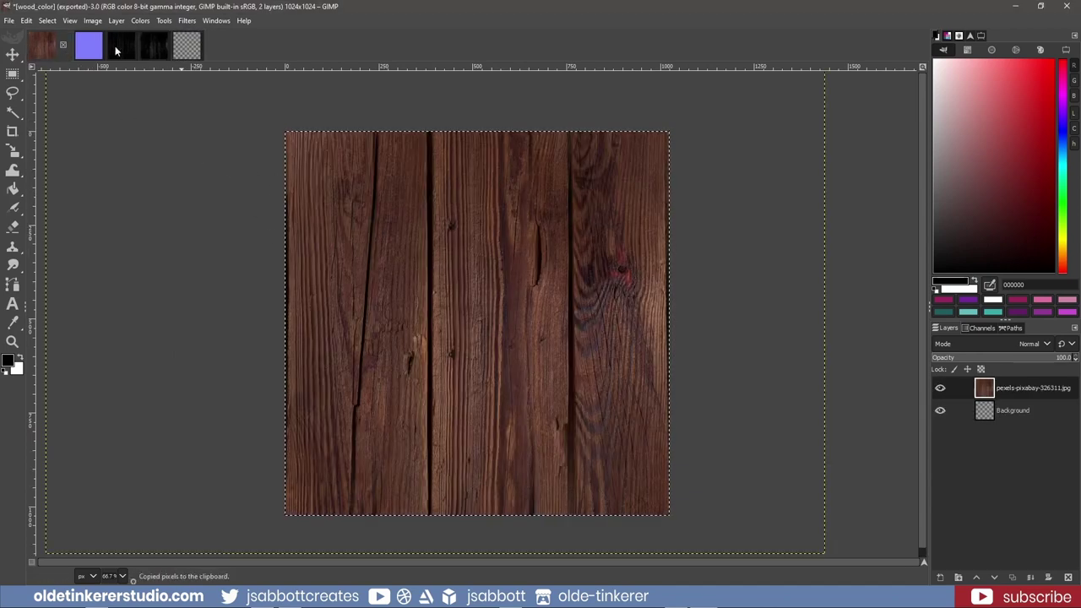
left_click(187, 45)
key("ctrl+v")
right_click(955, 393)
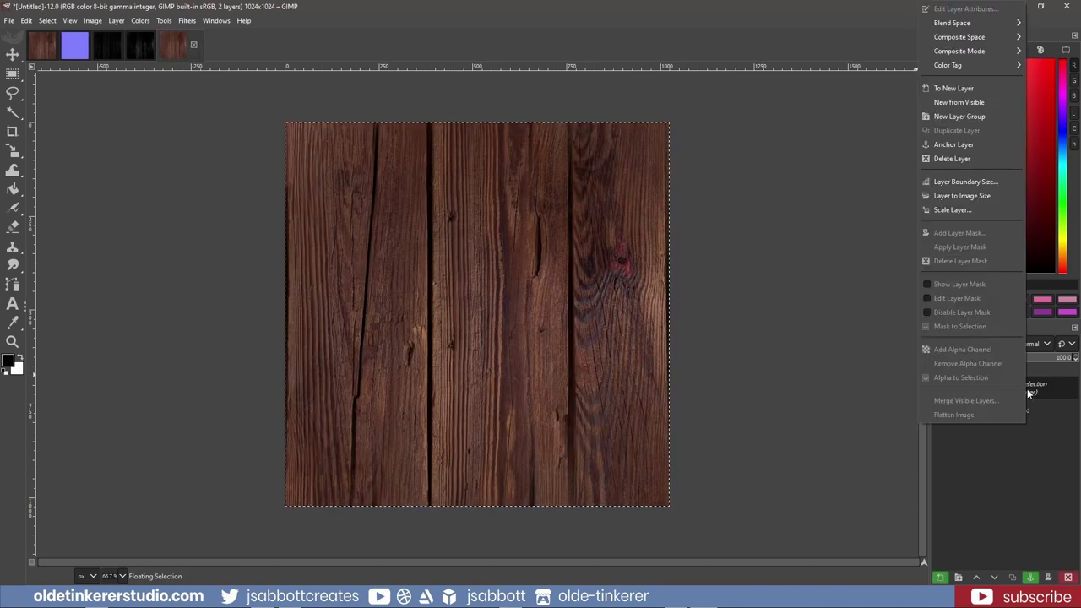
left_click(965, 150)
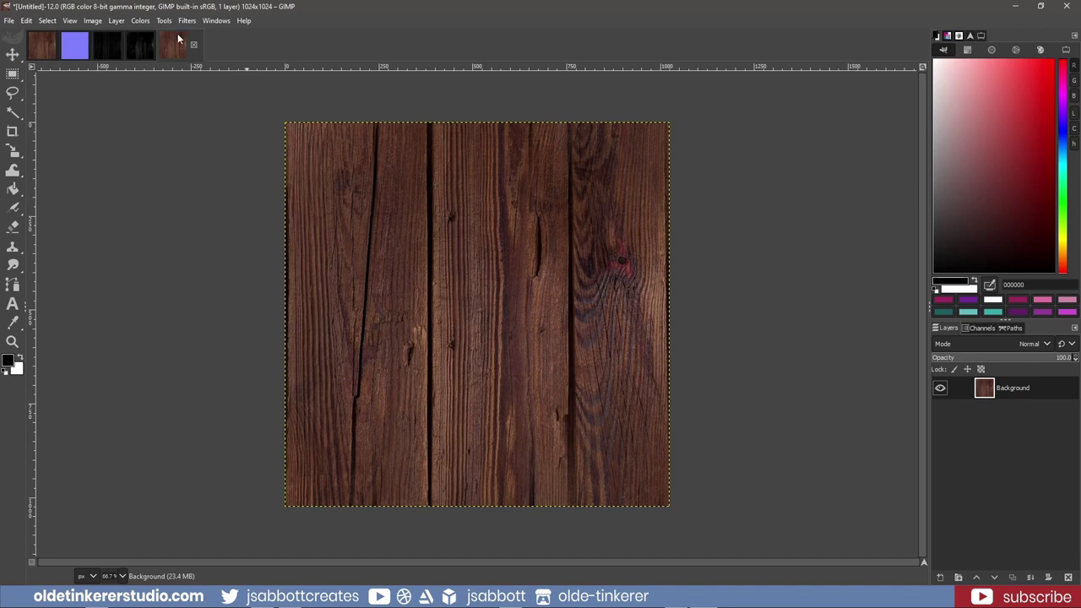
Desaturate the pasted wood texture using the Luminance mode
left_click(137, 21)
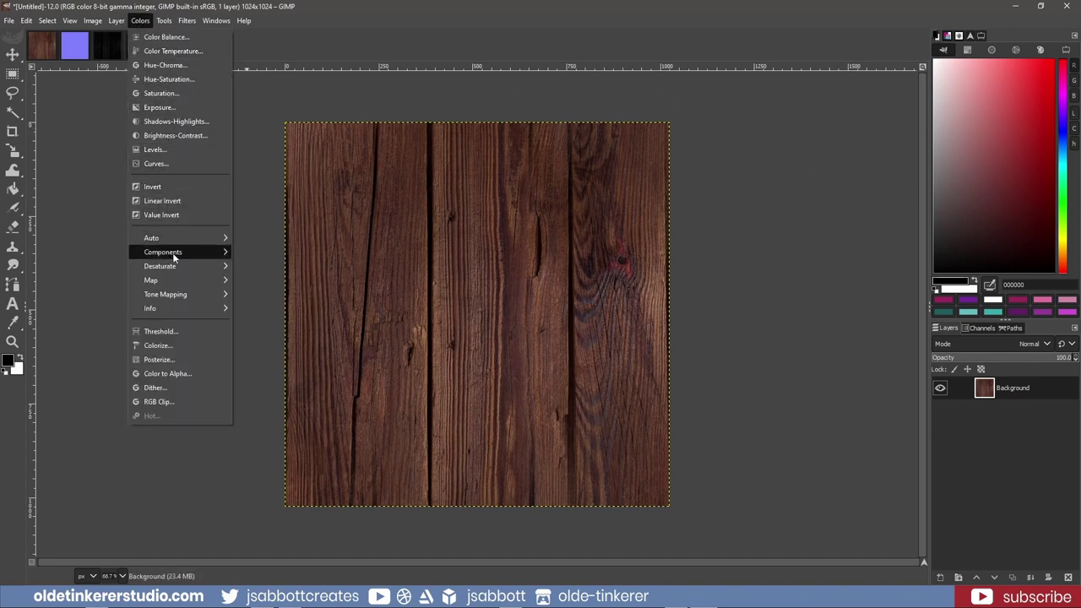
mouse_move(174, 266)
left_click(263, 277)
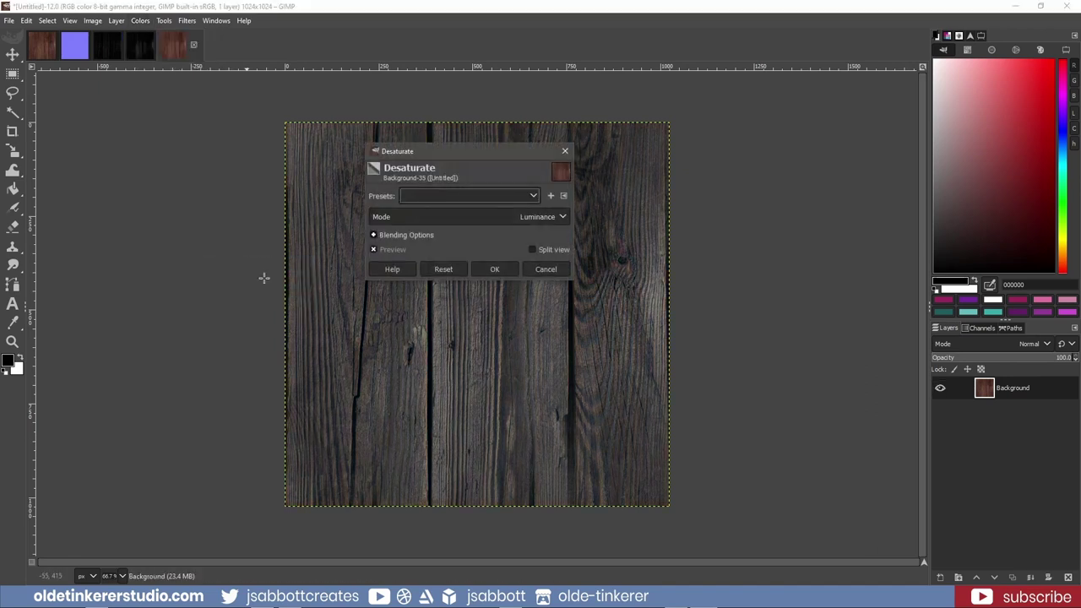
left_click(494, 270)
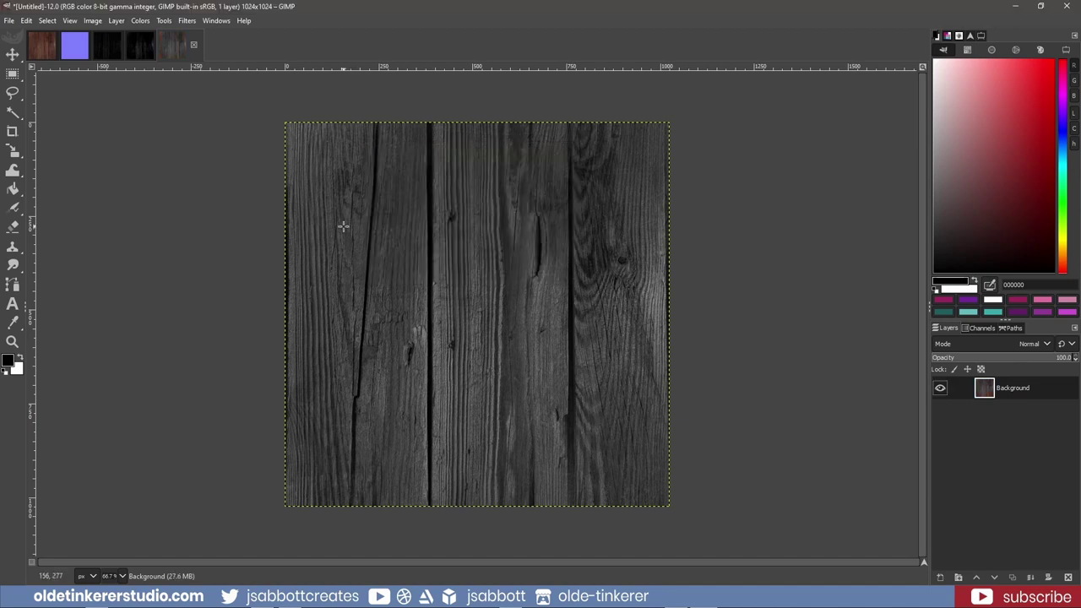
Brighten the grayscale wood with Levels, setting the Value channel's low input to 1 and its high input to slightly below 106
left_click(140, 21)
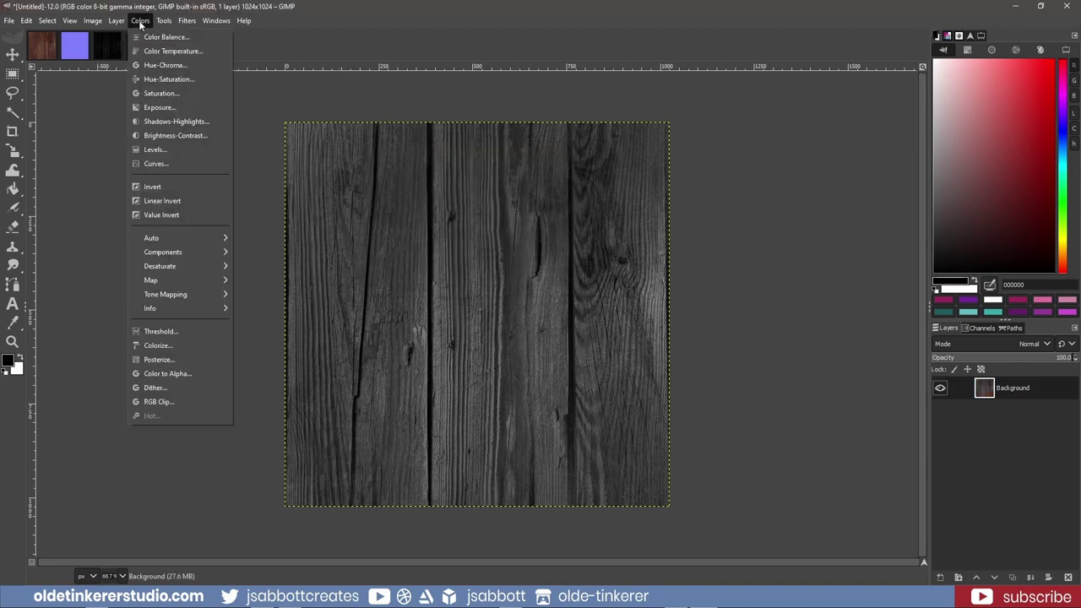
left_click(156, 150)
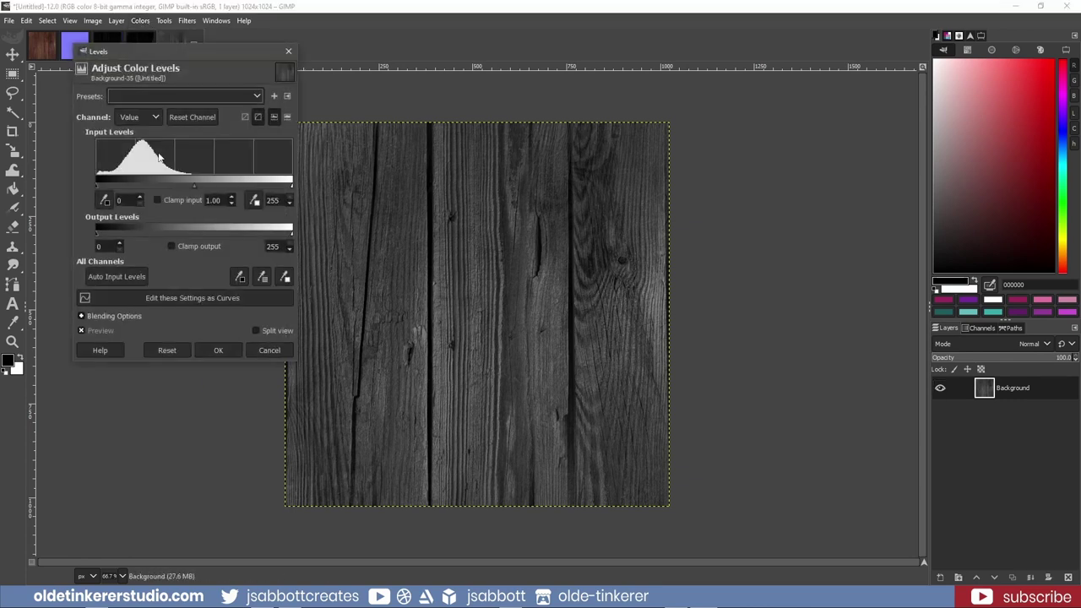
mouse_move(97, 188)
left_mouse_down()
mouse_move(152, 188)
mouse_move(97, 188)
left_mouse_up()
mouse_move(292, 187)
left_mouse_down()
mouse_move(236, 186)
mouse_move(290, 187)
left_mouse_up()
left_click_drag(292, 188, 178, 183)
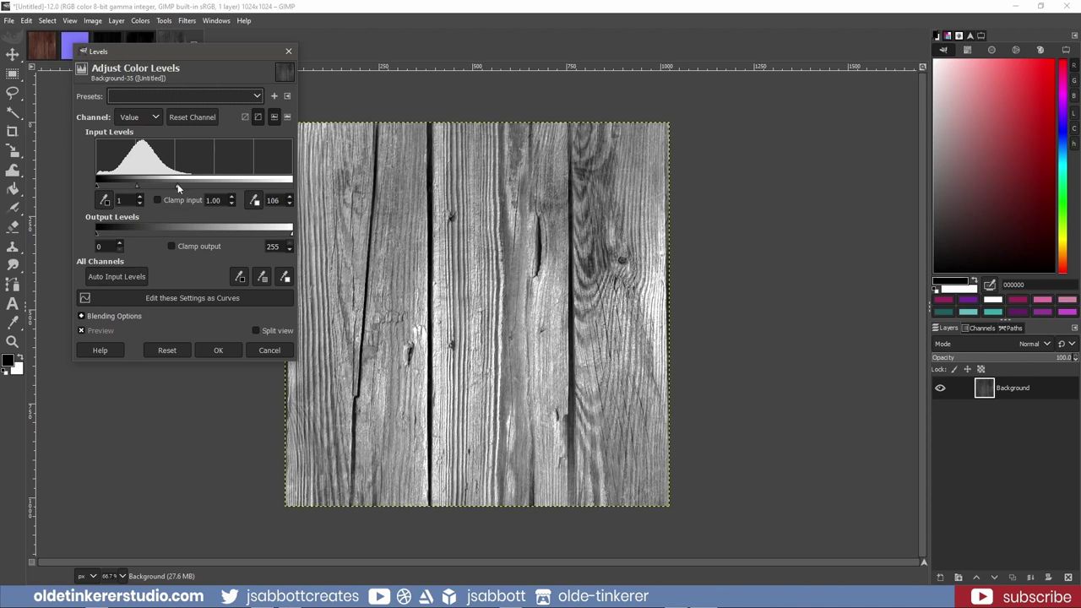
left_click_drag(174, 183, 172, 183)
left_click(218, 349)
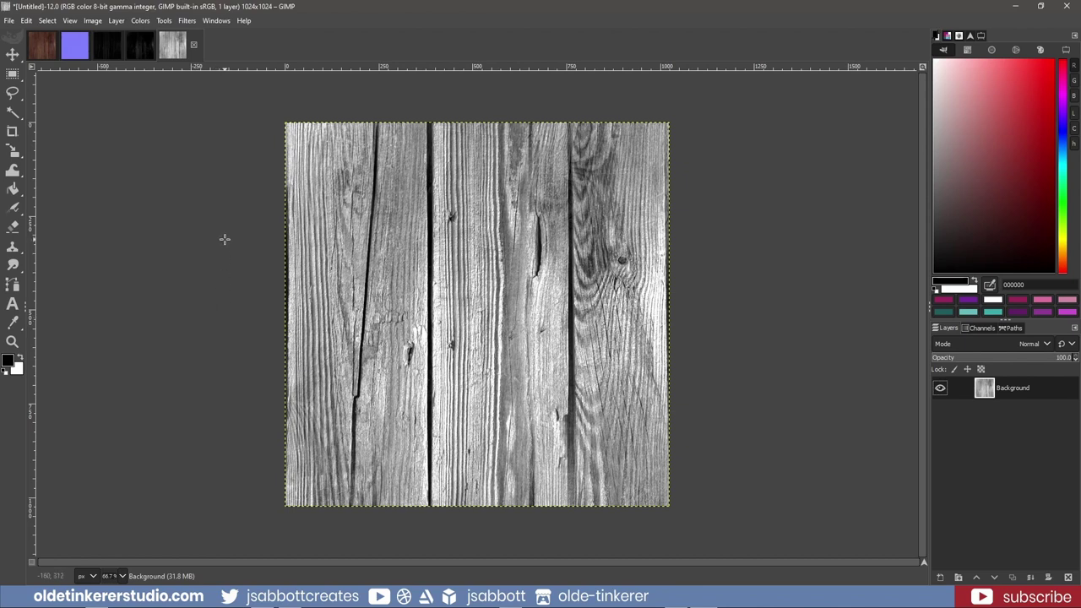
Export the roughness map as wood_roughness.png and create another 1024 × 1024 px image filled with transparency
left_click(10, 21)
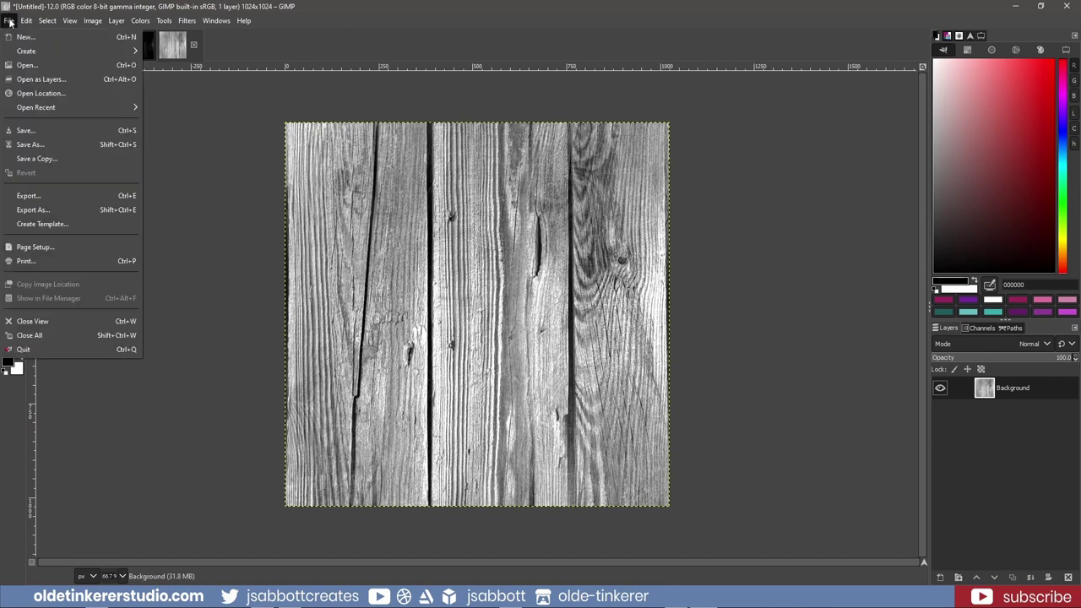
left_click(44, 196)
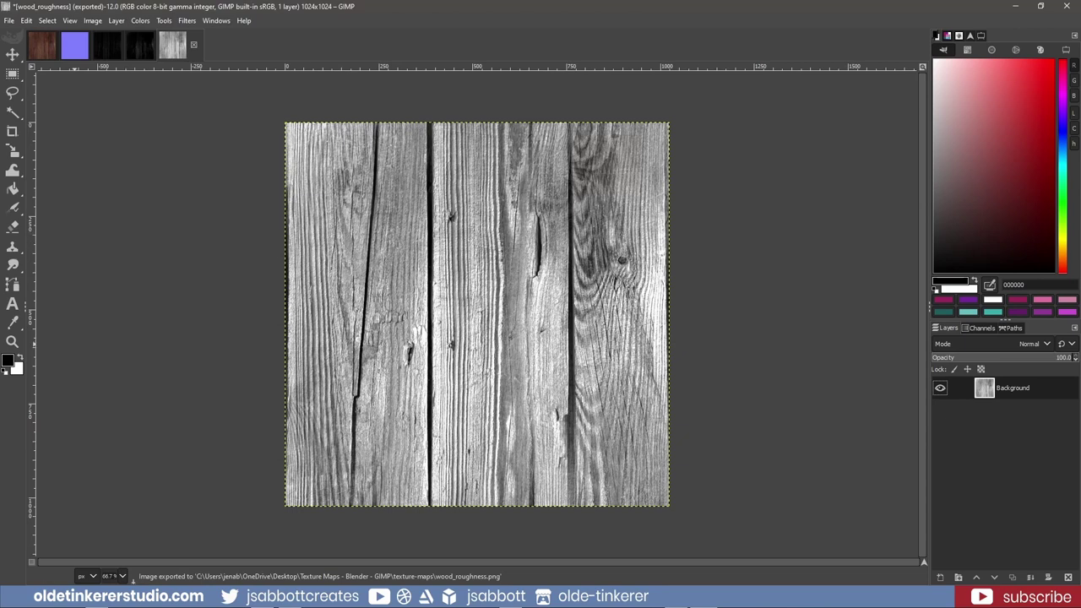
left_click(10, 21)
left_click(21, 34)
left_click(437, 283)
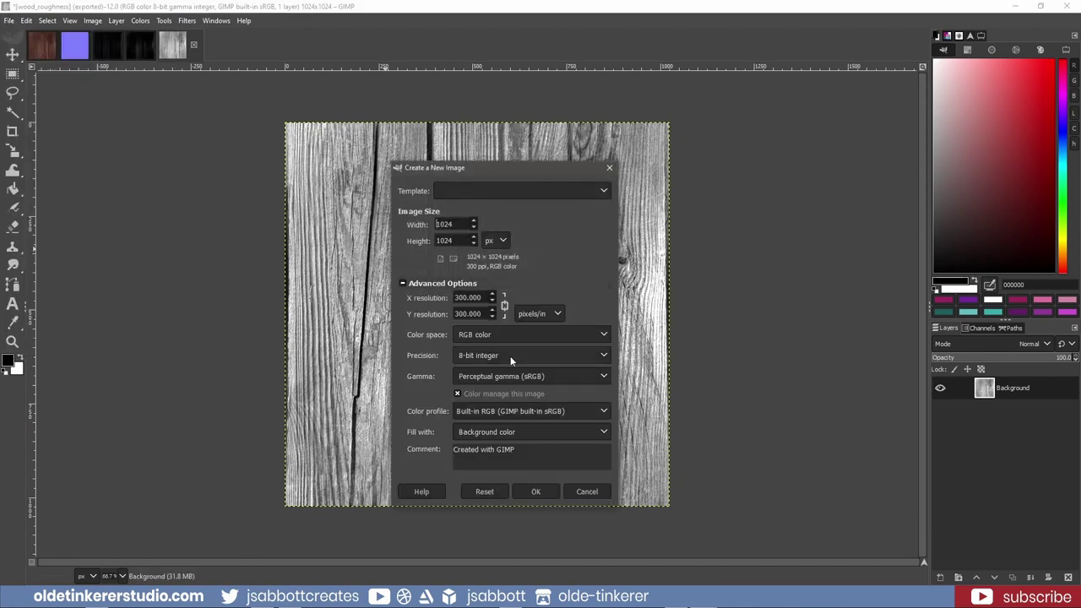
left_click(501, 432)
left_click(501, 490)
left_click(536, 491)
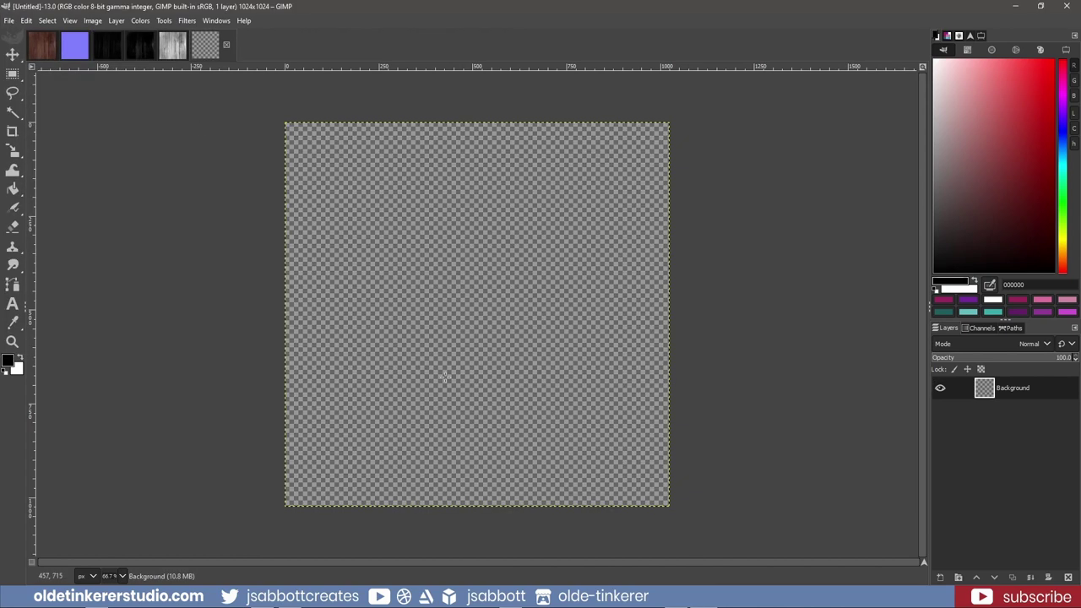
Paste the wood_color texture into the newest empty image and anchor it to the Background layer
left_click(44, 45)
key("ctrl+v")
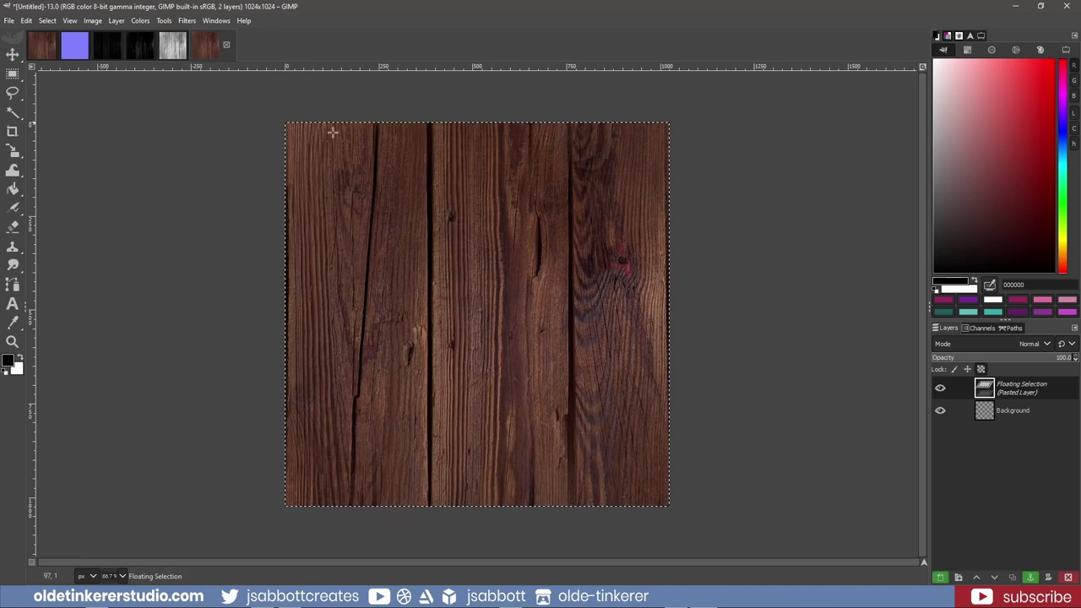
right_click(1009, 387)
left_click(947, 145)
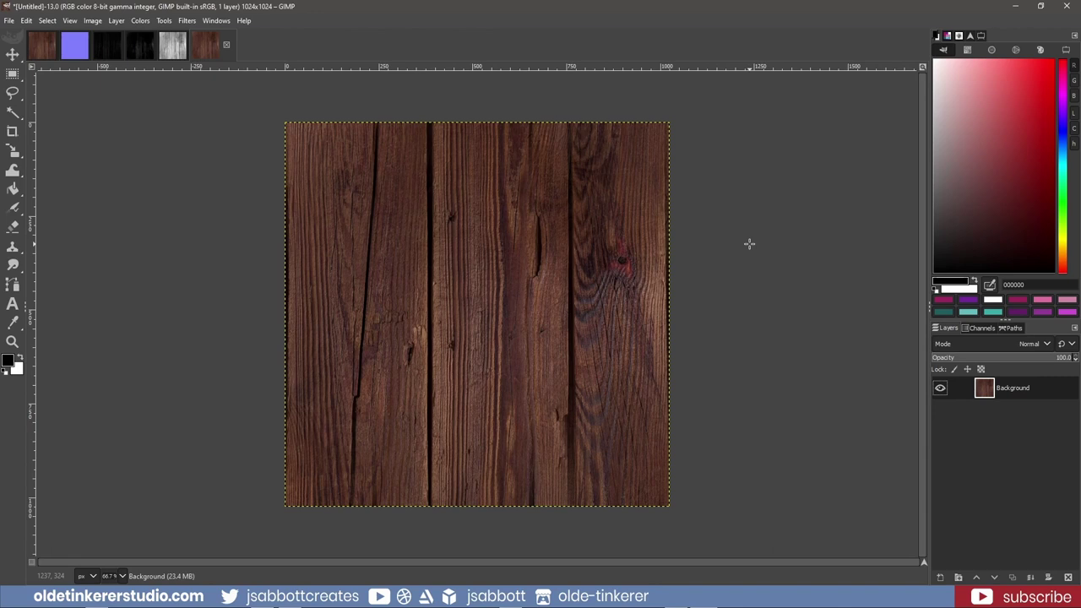
Convert the pasted wood texture with Color to Gray, using radius 300, 4 samples and 10 iterations
left_click(141, 21)
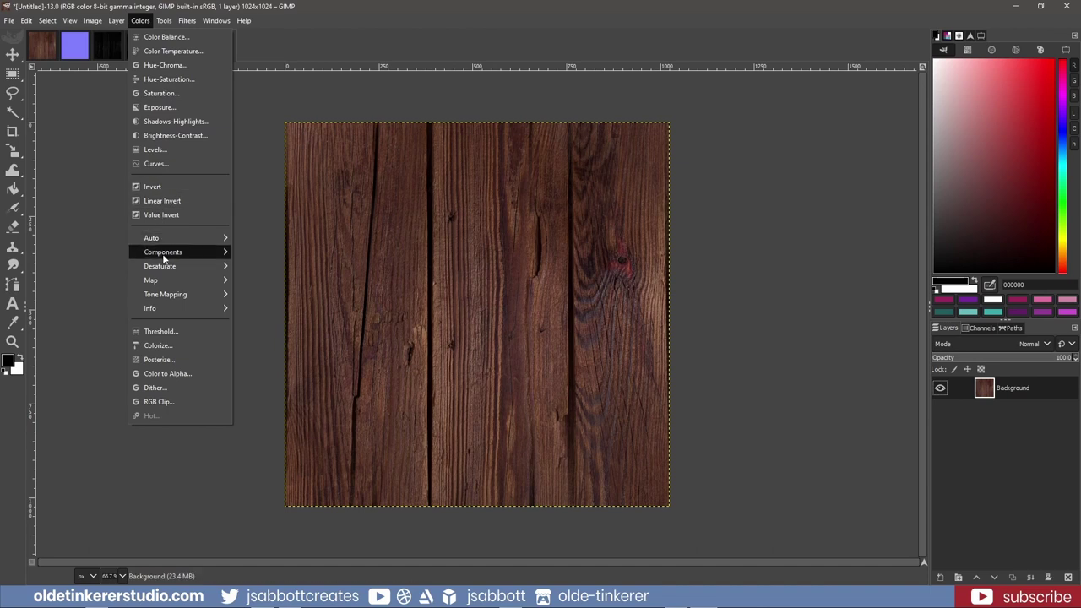
mouse_move(163, 266)
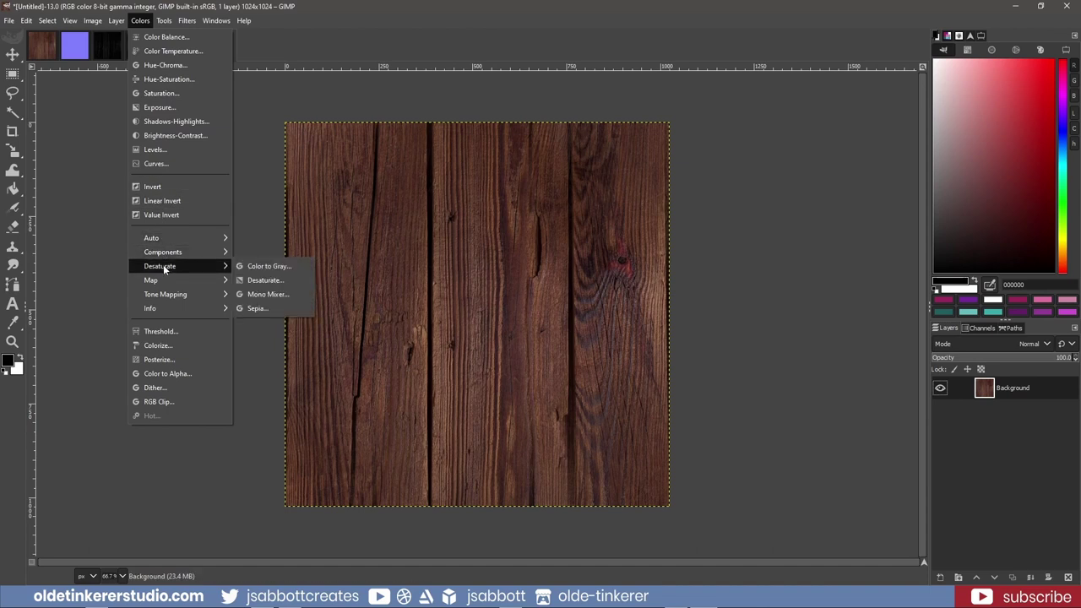
left_click(260, 267)
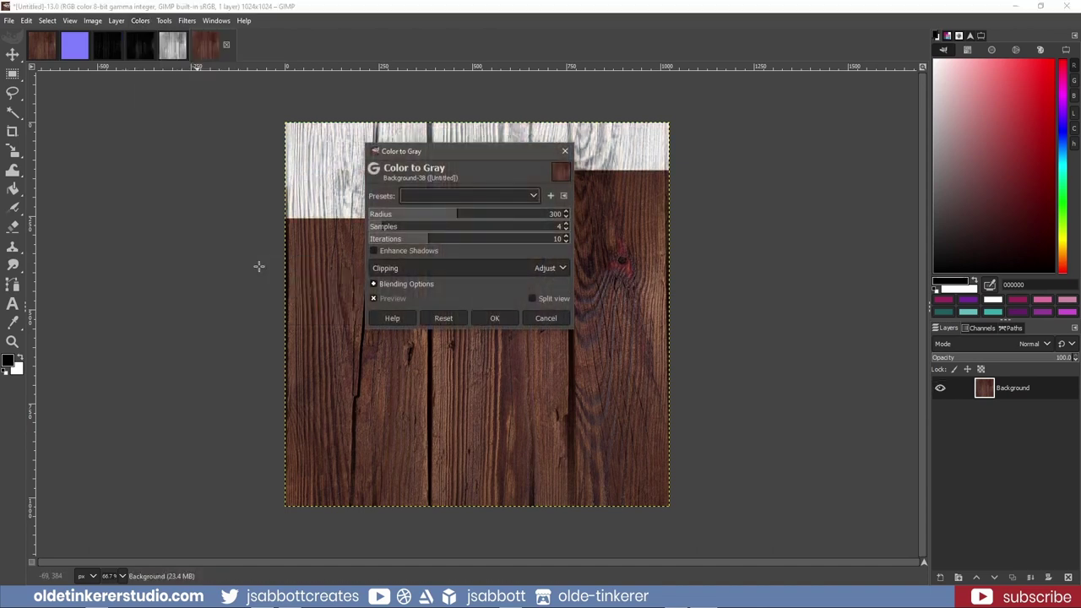
left_click(495, 319)
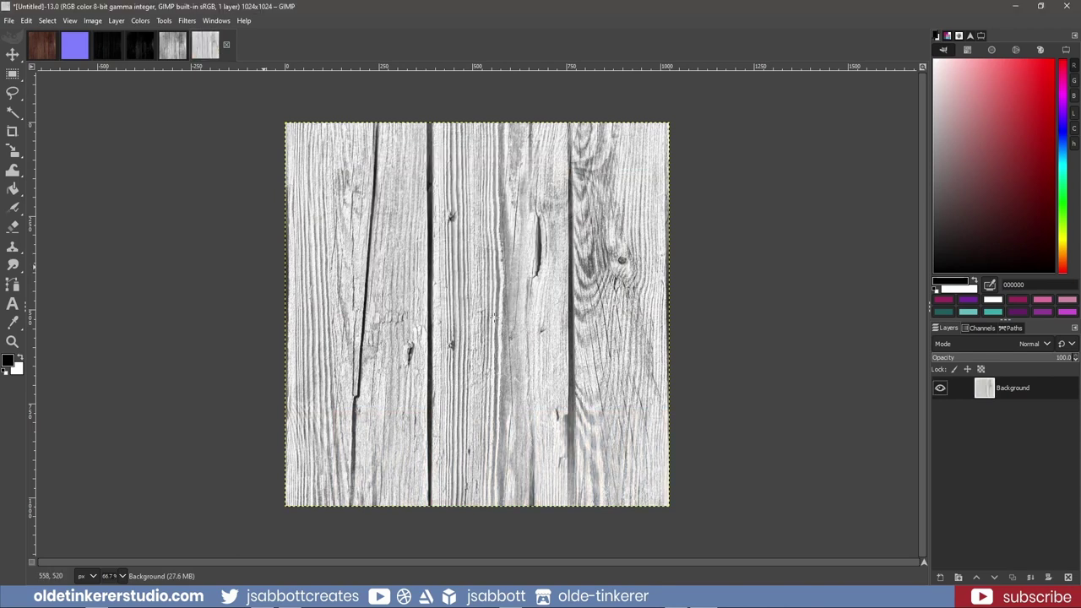
Increase the gray wood's contrast with Levels by raising the Value channel's low input to 182, keeping the high input at 255
left_click(141, 21)
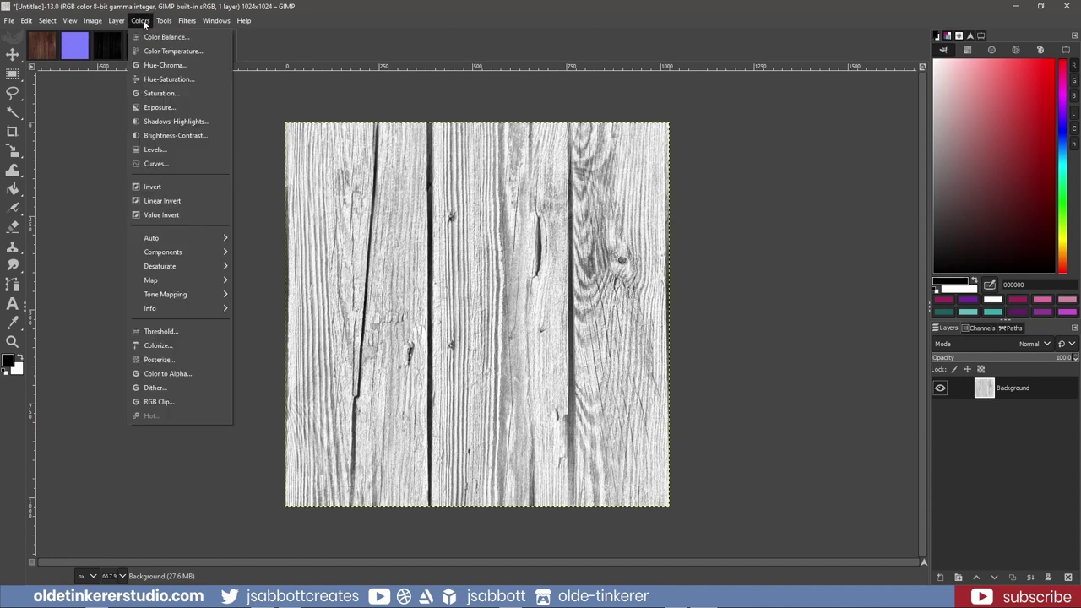
left_click(166, 150)
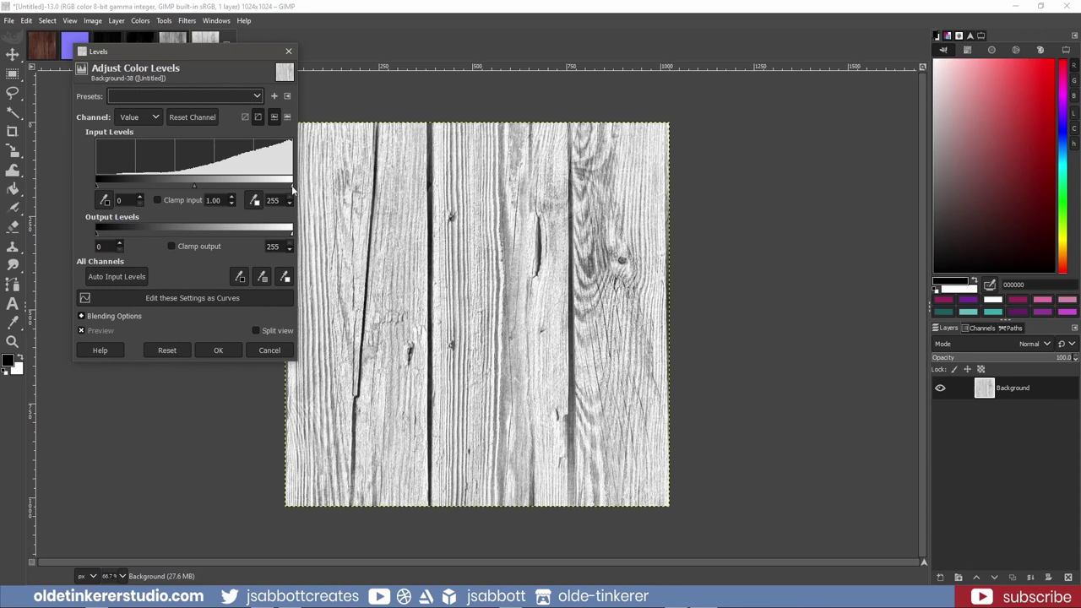
mouse_move(293, 188)
left_mouse_down()
mouse_move(217, 182)
mouse_move(296, 185)
left_mouse_up()
mouse_move(95, 184)
left_mouse_down()
mouse_move(196, 185)
mouse_move(96, 184)
left_mouse_up()
left_click_drag(97, 184, 237, 187)
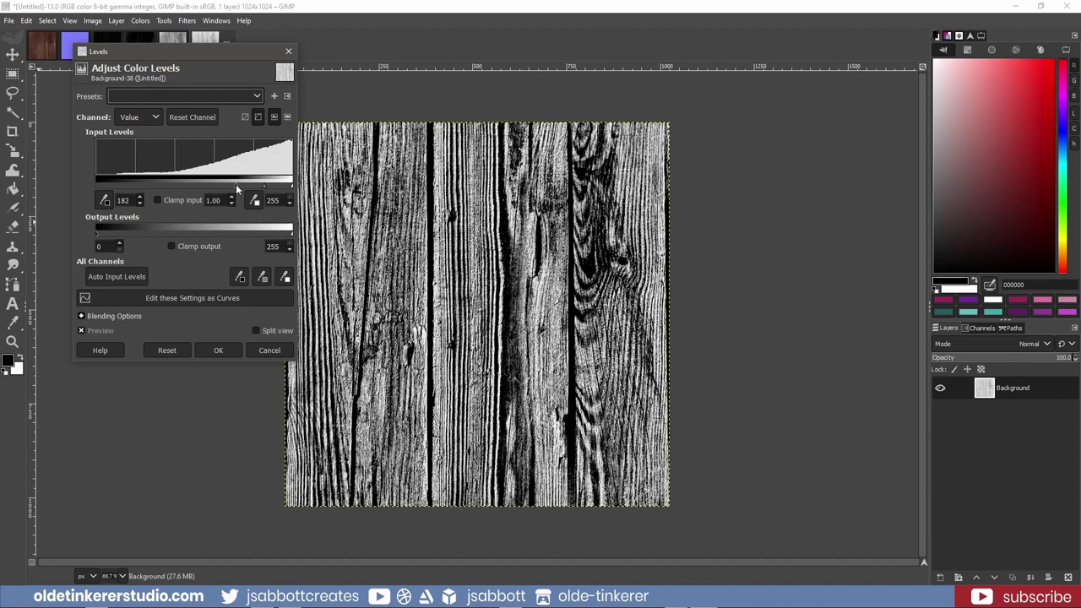
left_click(219, 350)
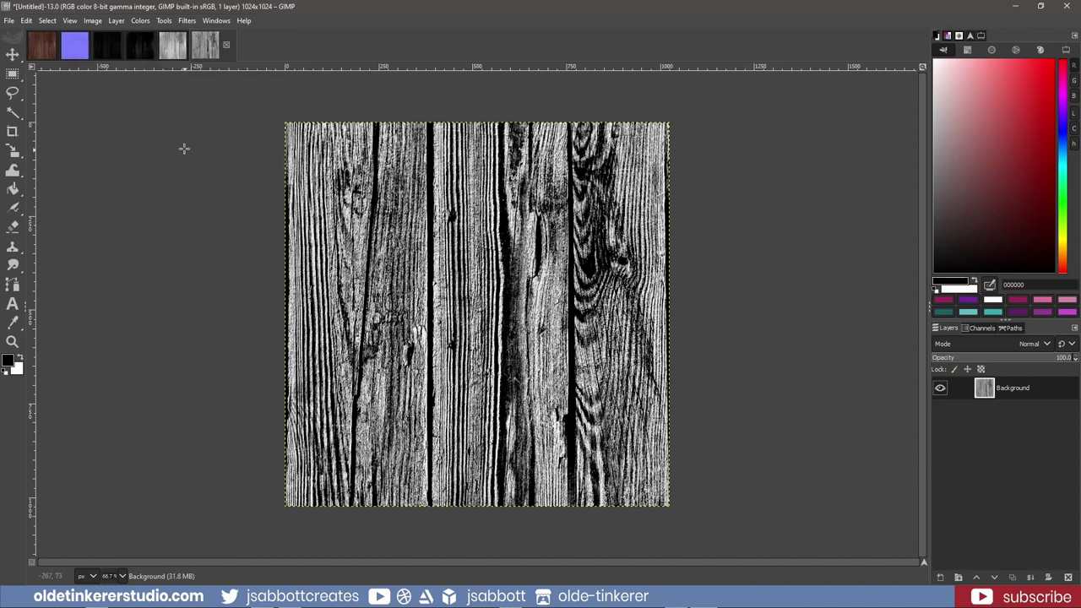
Darken the midtones with Curves by adding a Value channel point at input 194, output 157
left_click(142, 21)
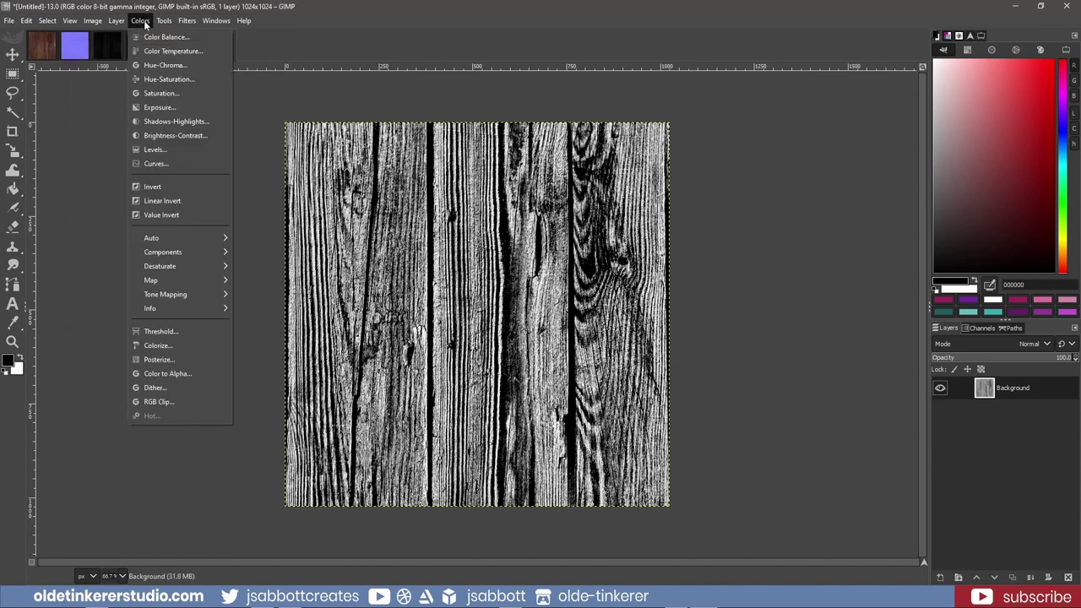
left_click(169, 165)
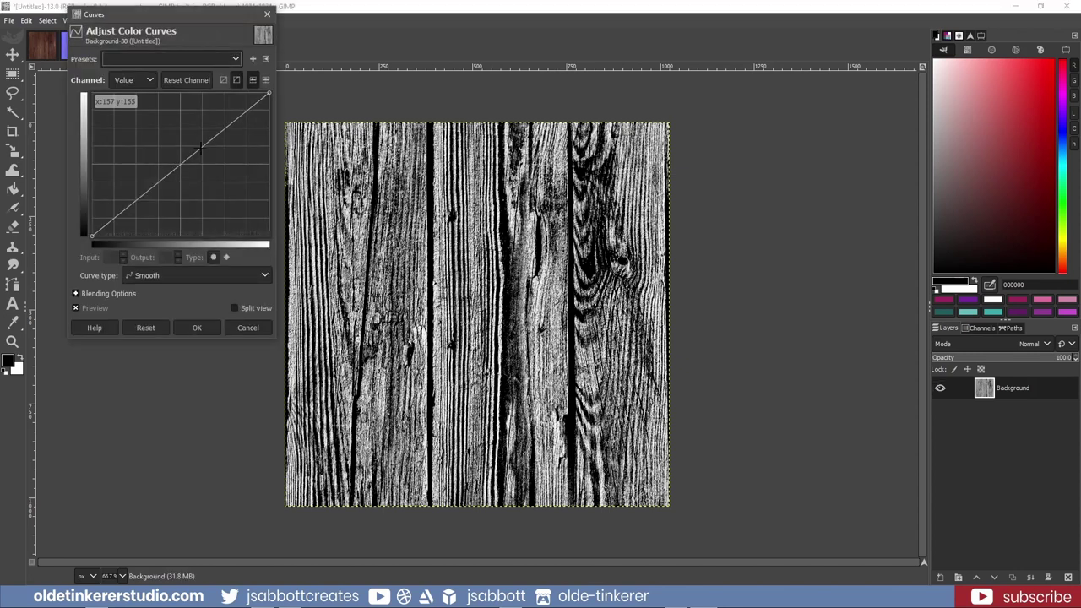
left_click_drag(200, 148, 227, 149)
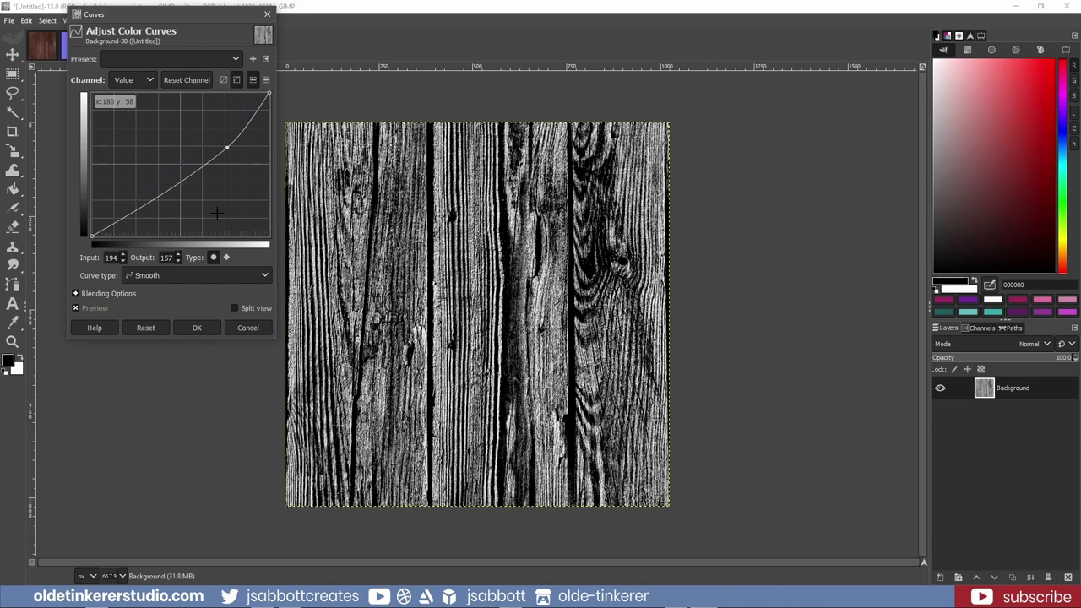
left_click(197, 328)
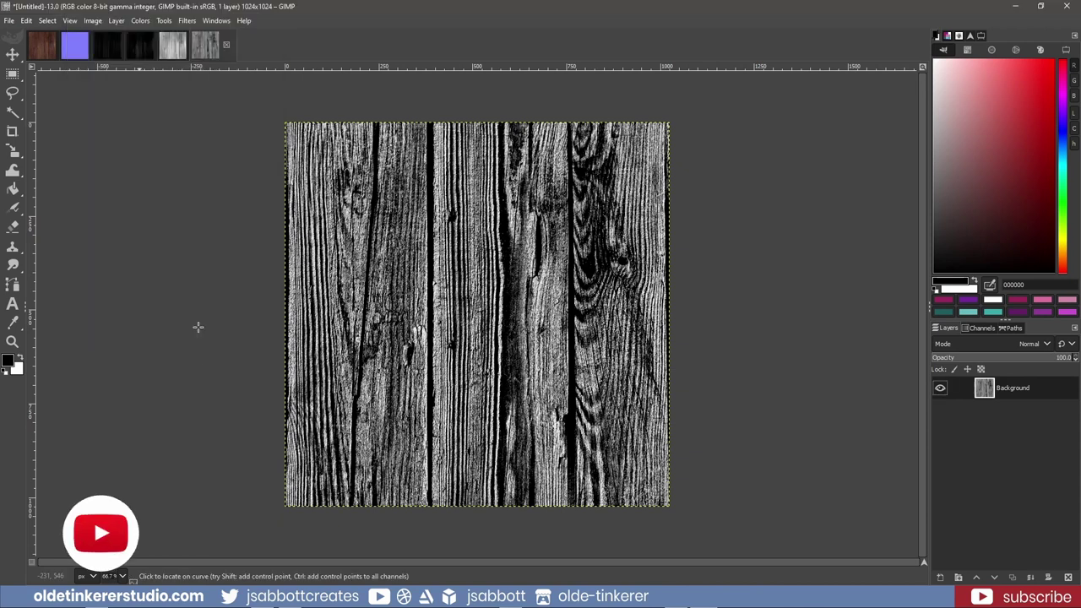
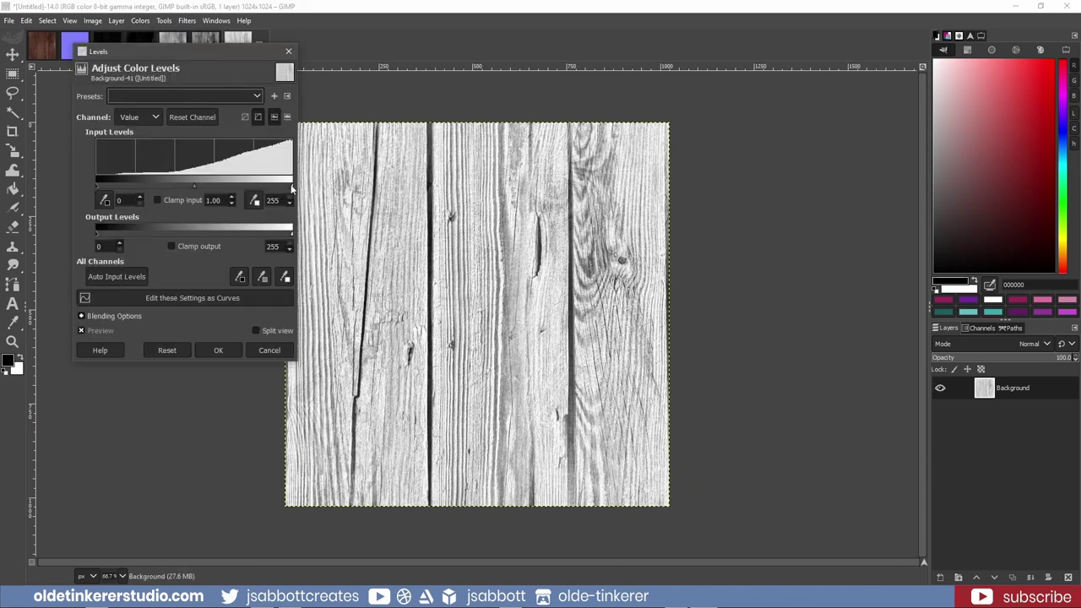
Brighten the new image's light gray wood with Levels by lowering the Value channel's high input to about 239, keeping the low input at 0
mouse_move(292, 188)
left_mouse_down()
mouse_move(144, 188)
mouse_move(297, 187)
left_mouse_up()
mouse_move(97, 184)
left_mouse_down()
mouse_move(219, 180)
mouse_move(93, 184)
left_mouse_up()
left_click_drag(290, 187, 281, 190)
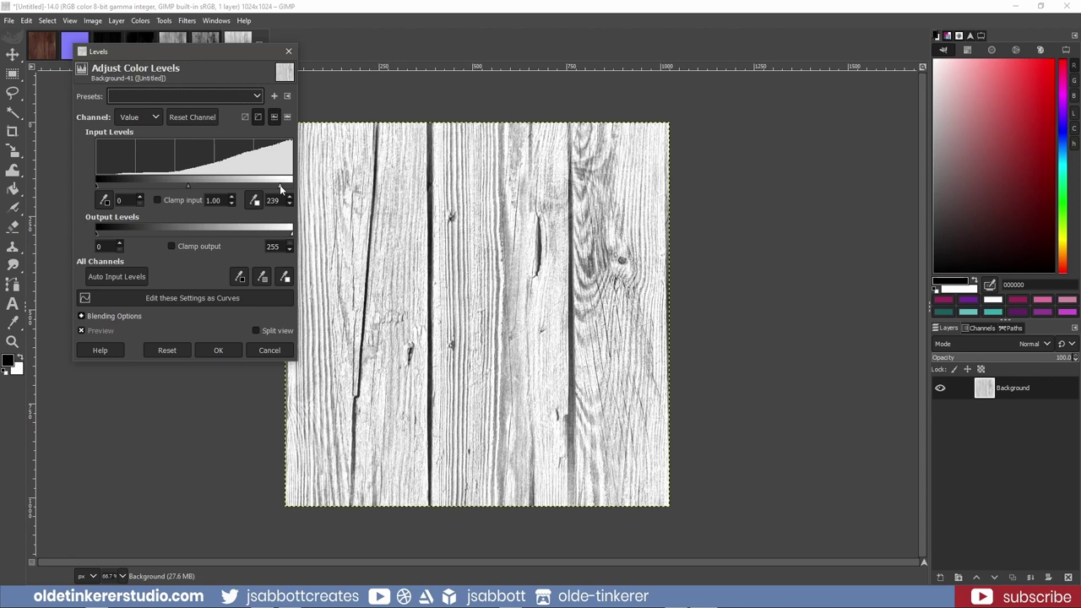
left_click_drag(279, 184, 282, 187)
left_click(220, 349)
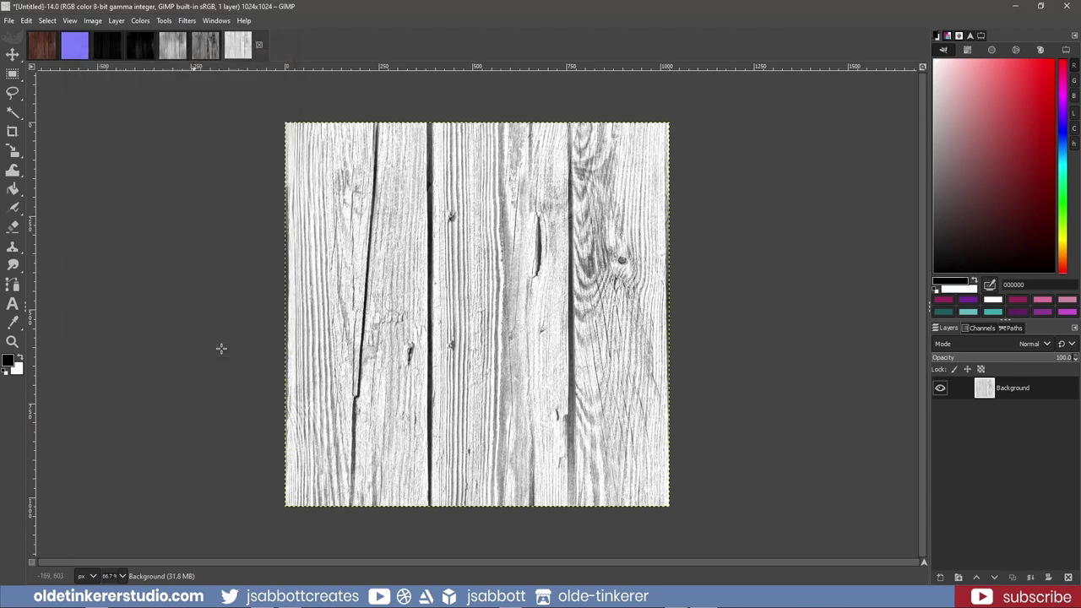
Strengthen the wood's contrast with Curves using Value points at input 132, output 42 and input 168, output 196, and begin exporting the image
left_click(140, 20)
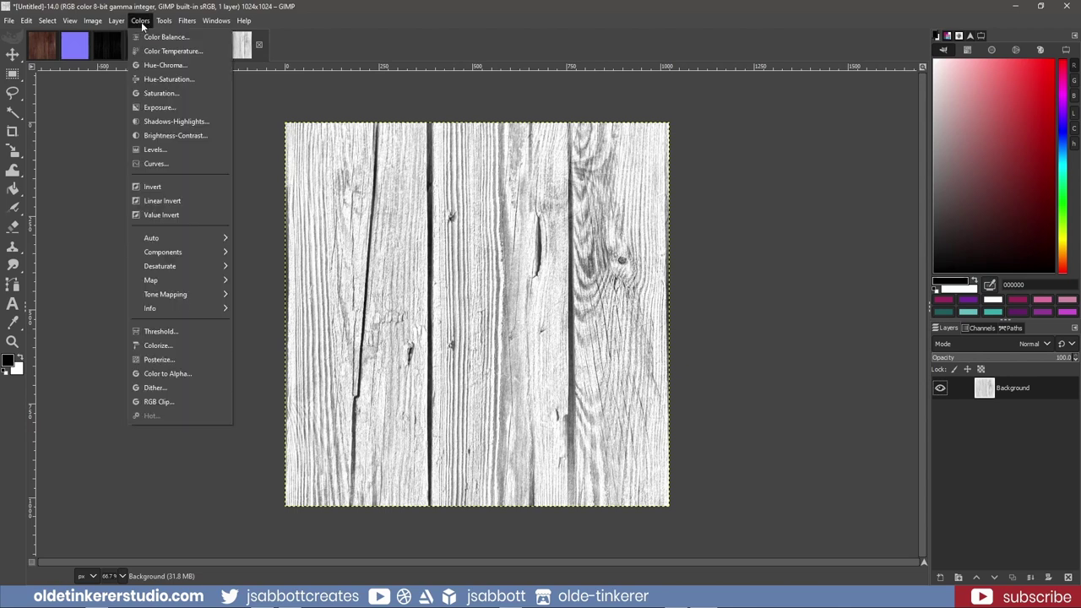
left_click(174, 164)
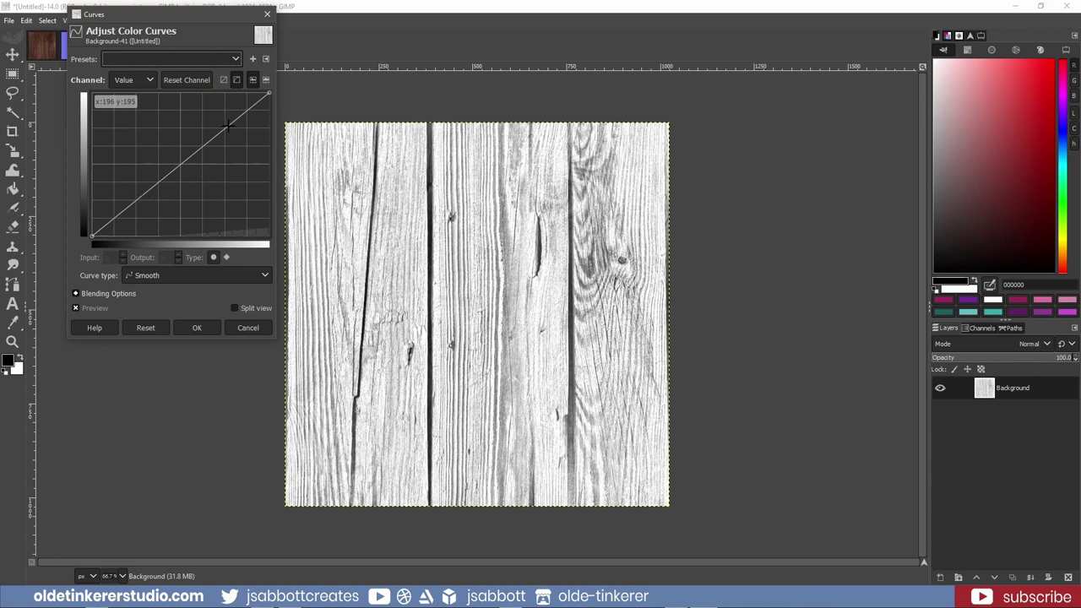
left_click_drag(227, 125, 204, 125)
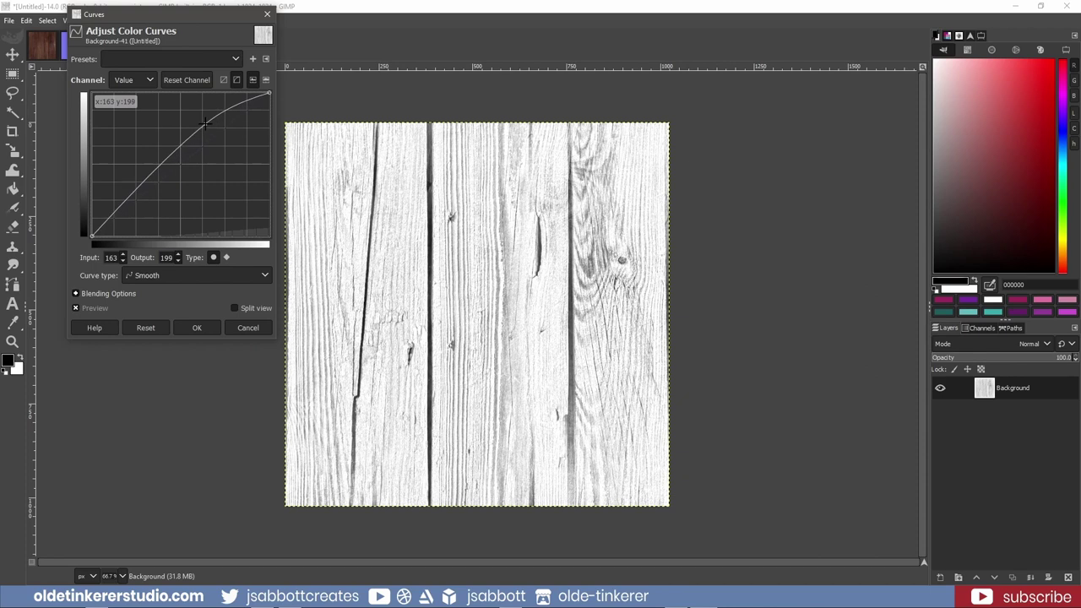
left_click(130, 200)
left_click_drag(131, 199, 169, 210)
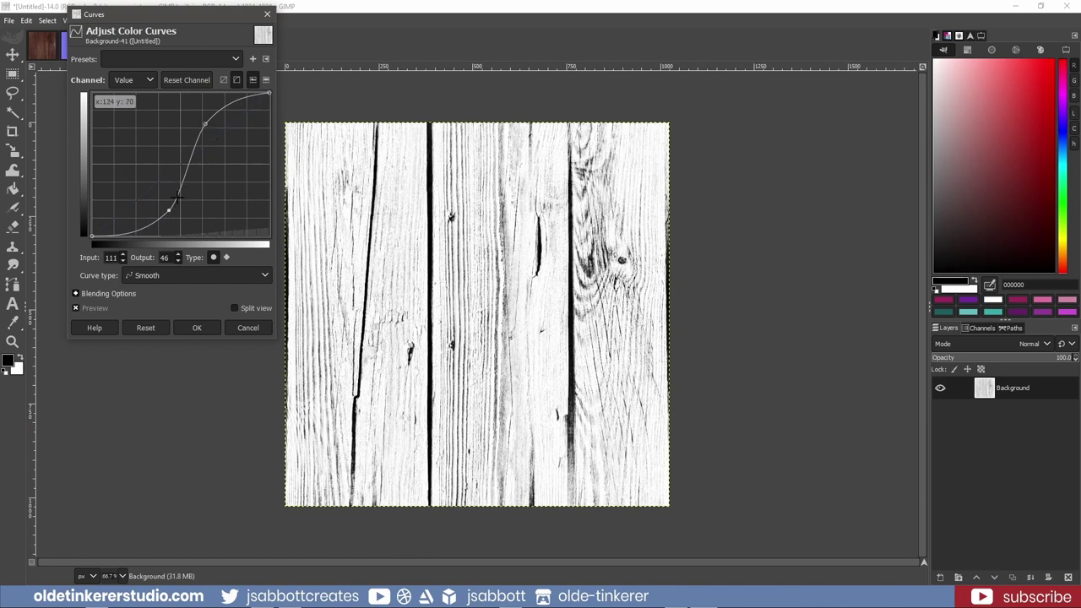
left_click_drag(171, 209, 183, 212)
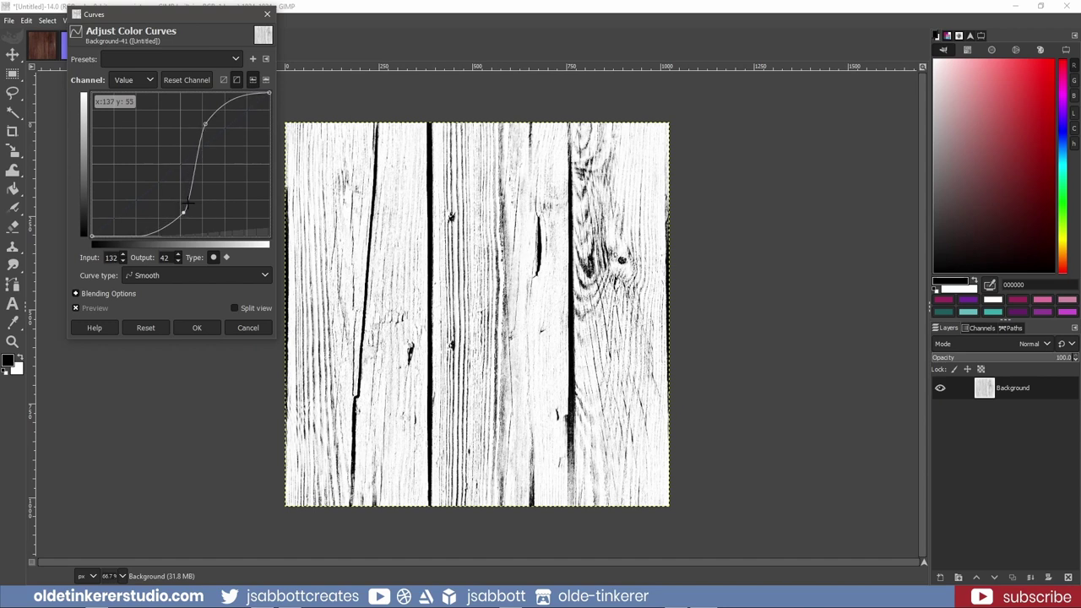
left_click_drag(204, 122, 209, 126)
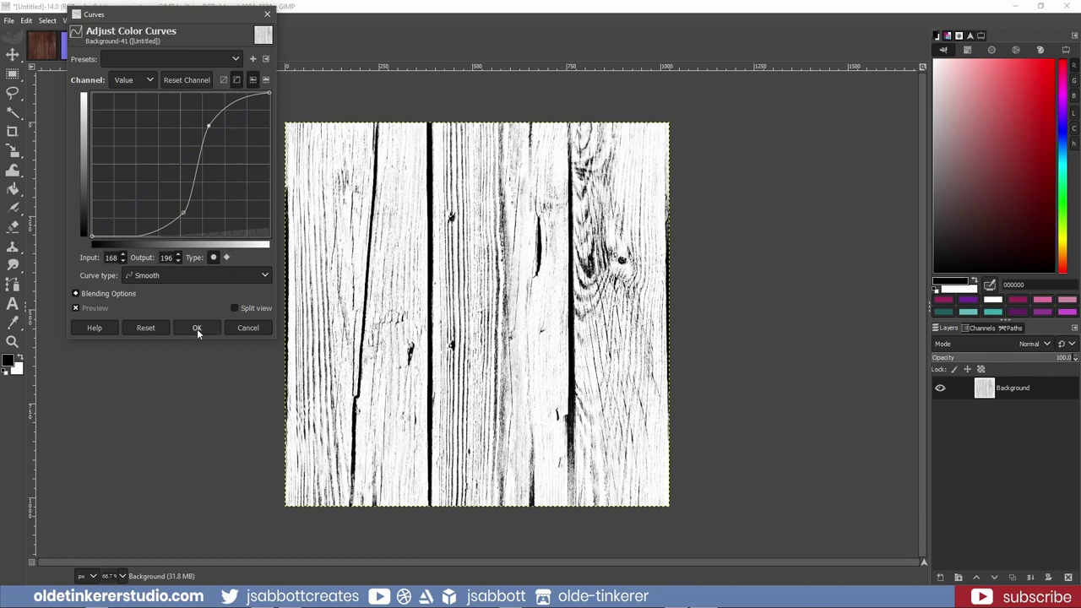
left_click(197, 328)
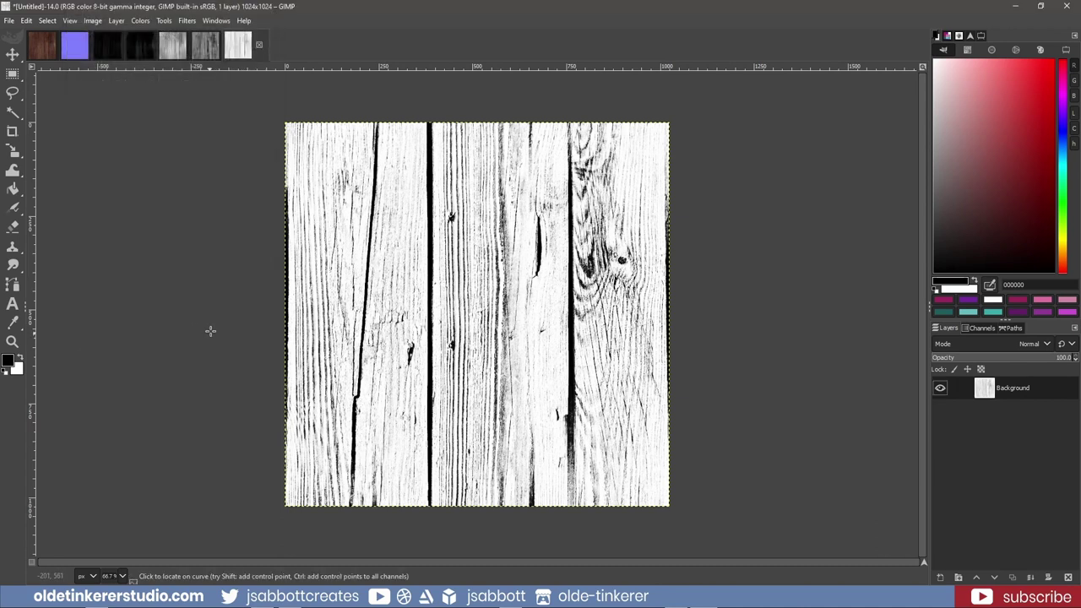
left_click(10, 21)
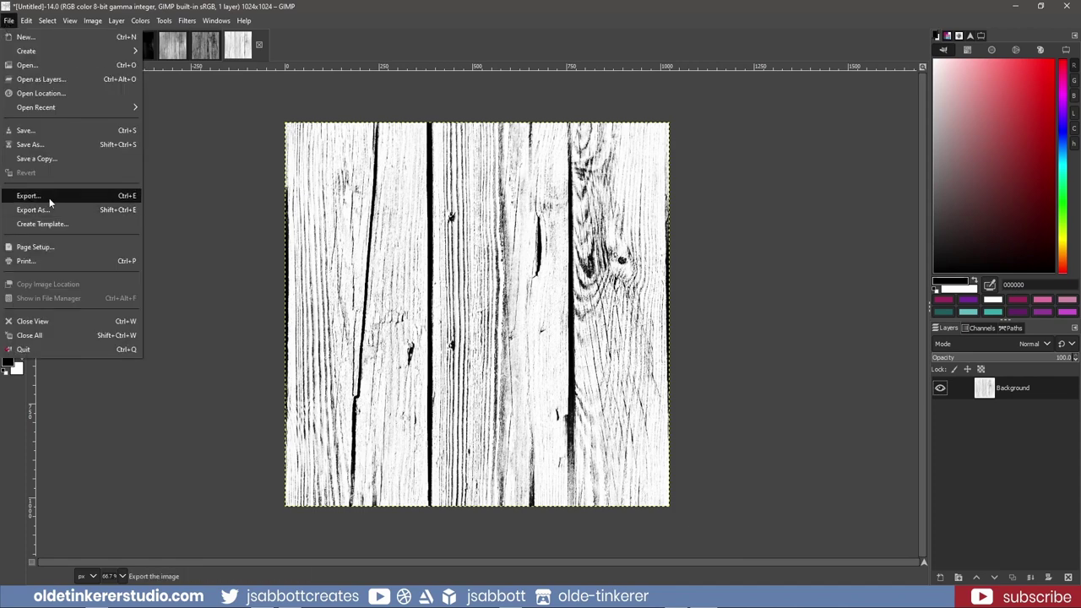
Switch to Blender, add a plane mesh and rotate it 90° about the X axis
key("shift+a")
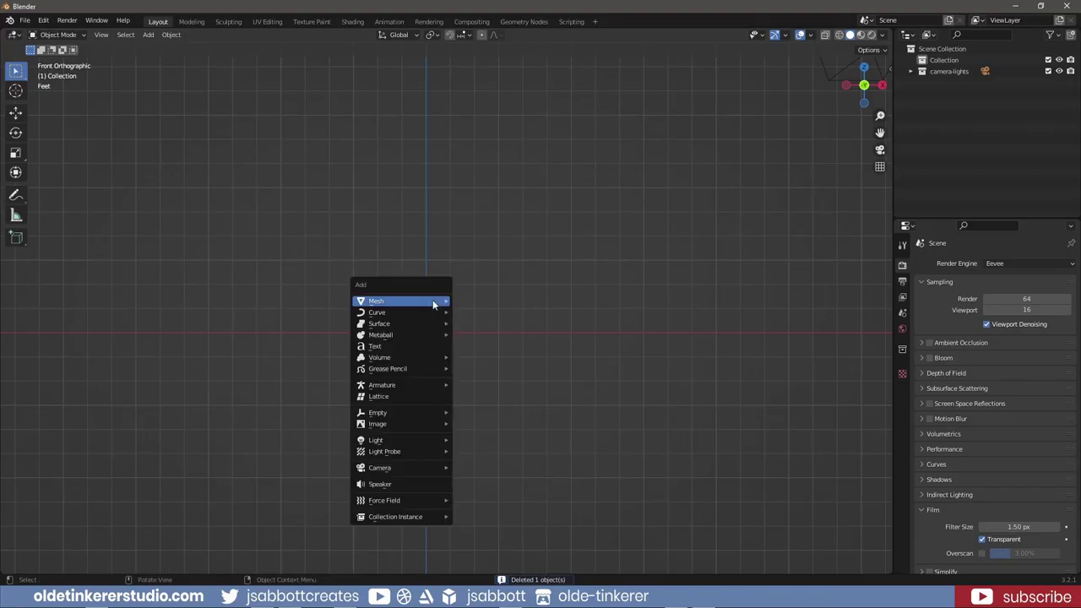
mouse_move(397, 301)
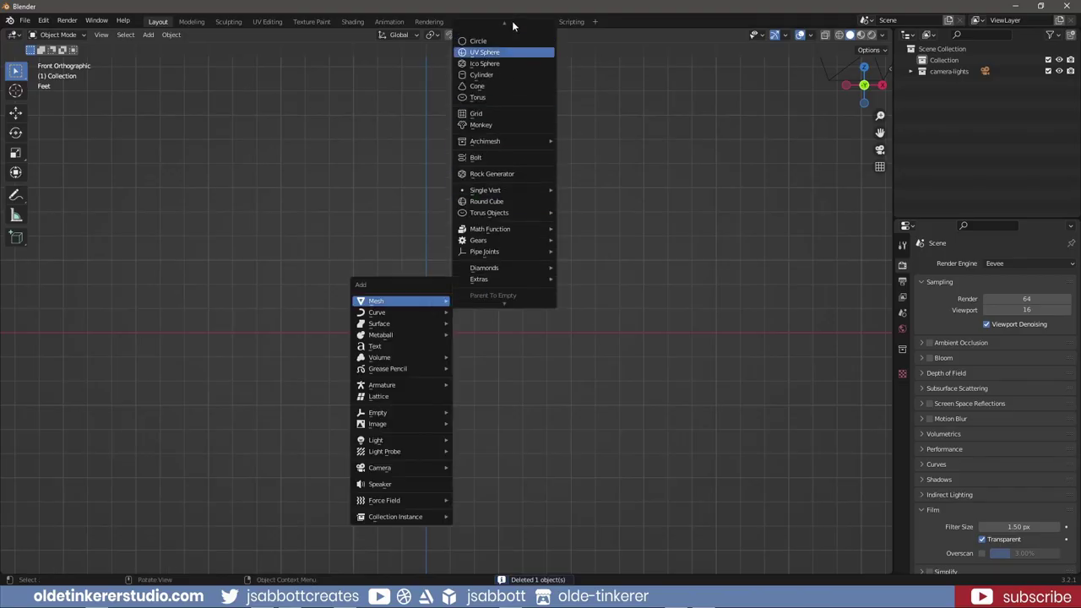
left_click(511, 29)
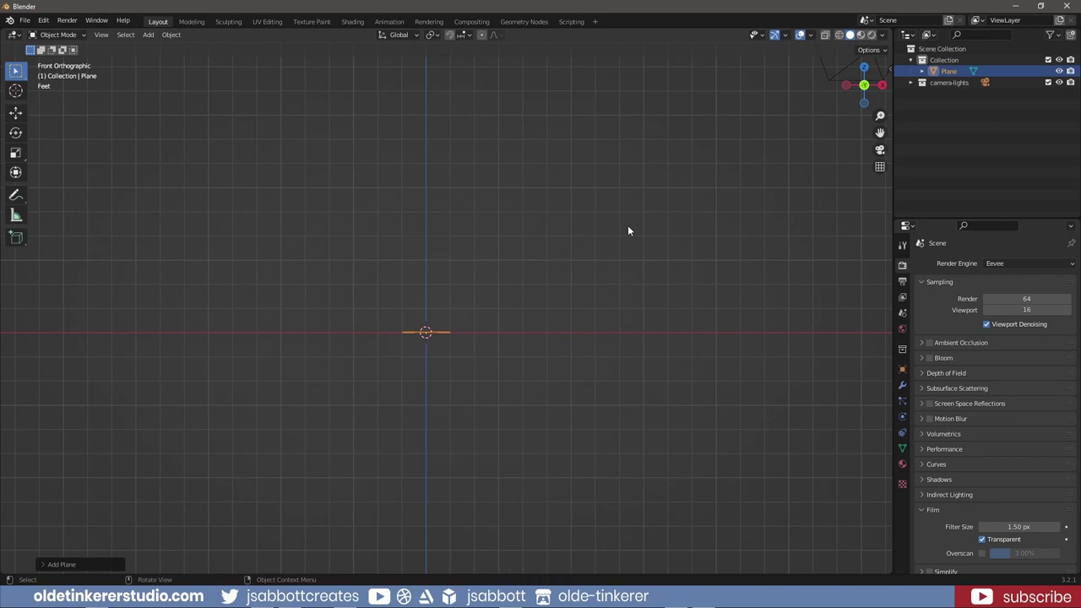
key("r")
key("x")
key("9")
key("0")
key("Return")
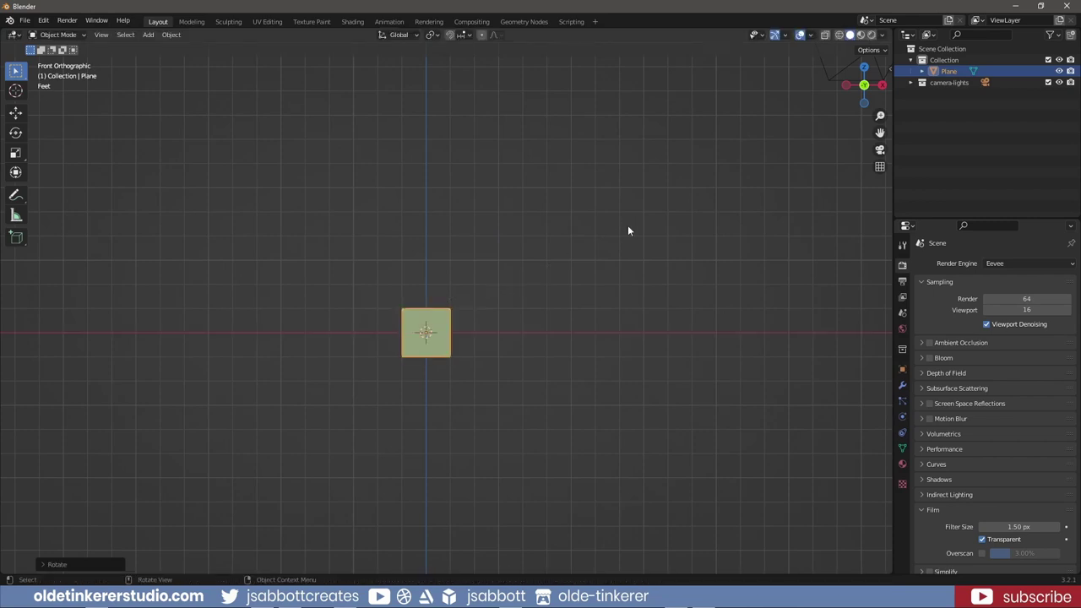
Scale the plane by a factor of 5 and apply its scale and rotation
key("s")
key("5")
key("Return")
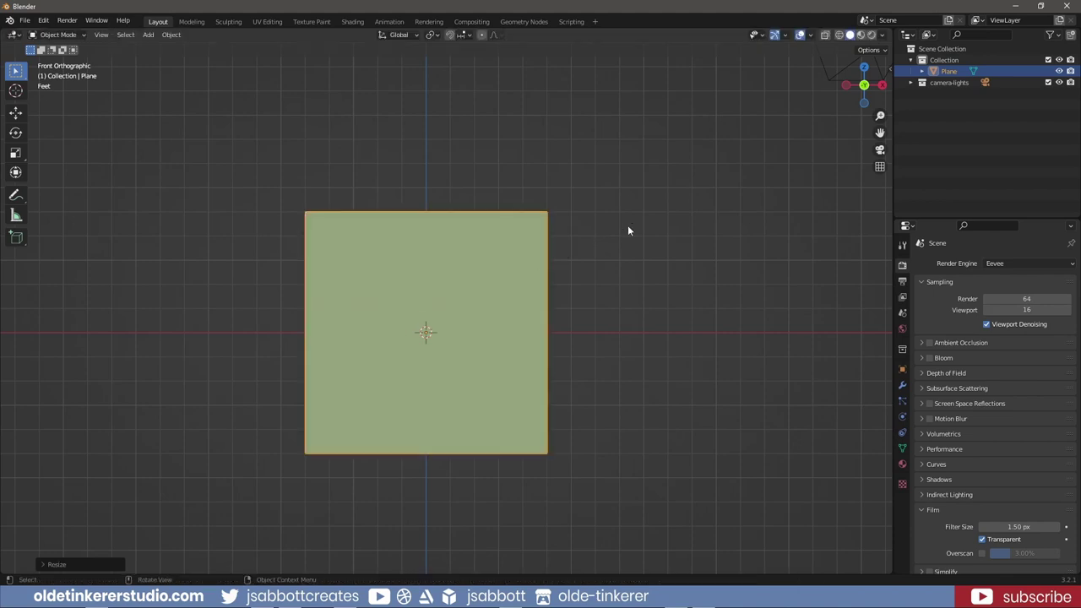
key("ctrl+a")
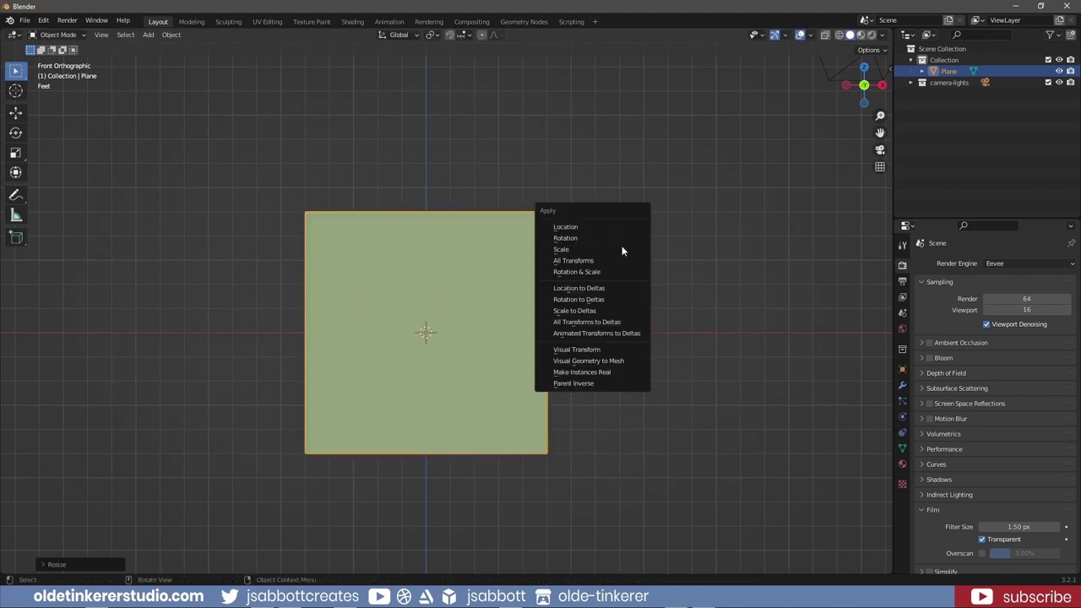
left_click(620, 252)
key("ctrl+a")
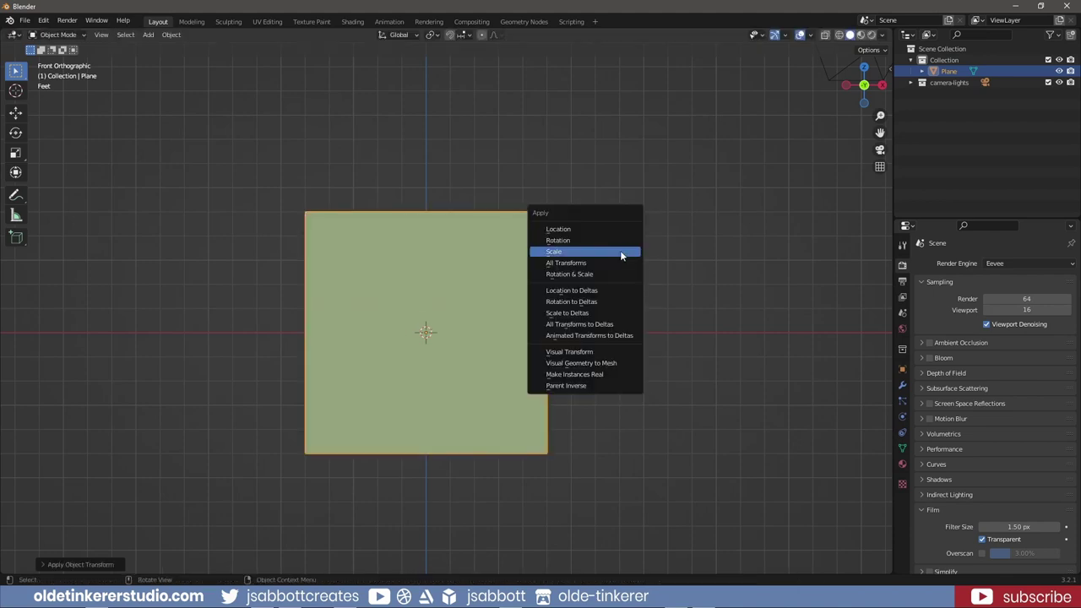
left_click(620, 243)
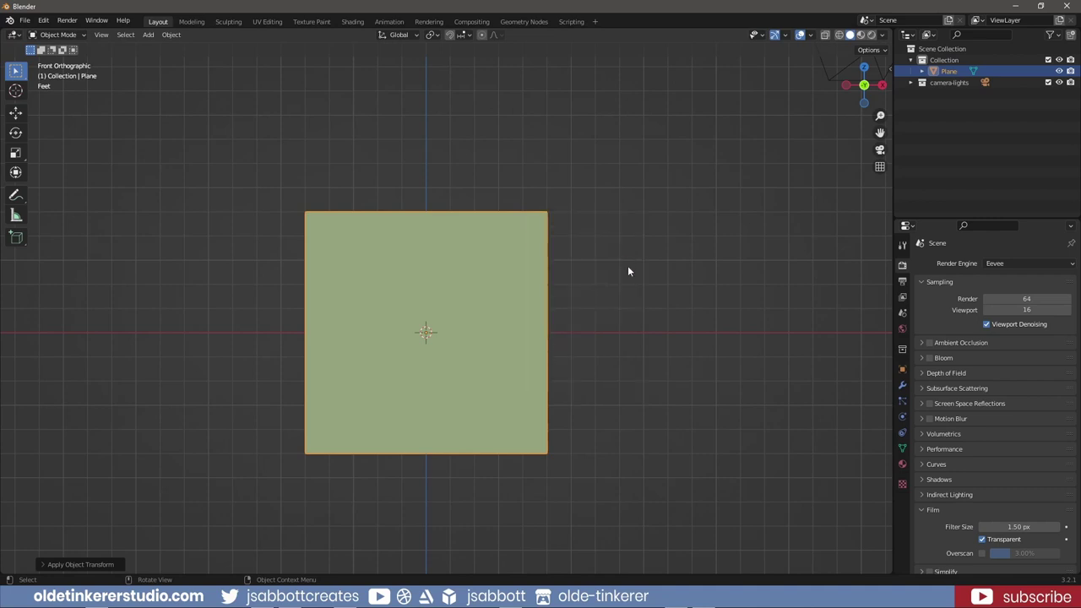
Show the plane in Material Preview and split the viewport horizontally, making the lower area a Shader Editor without its sidebar
left_click(861, 34)
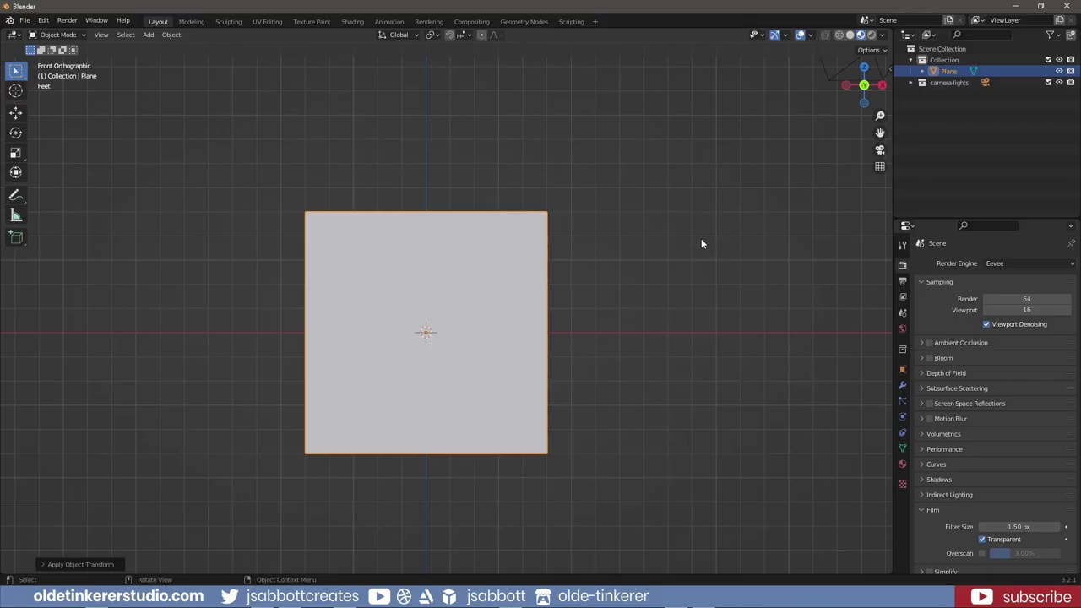
scroll(701, 241, "down", 3)
left_click_drag(664, 309, 699, 161)
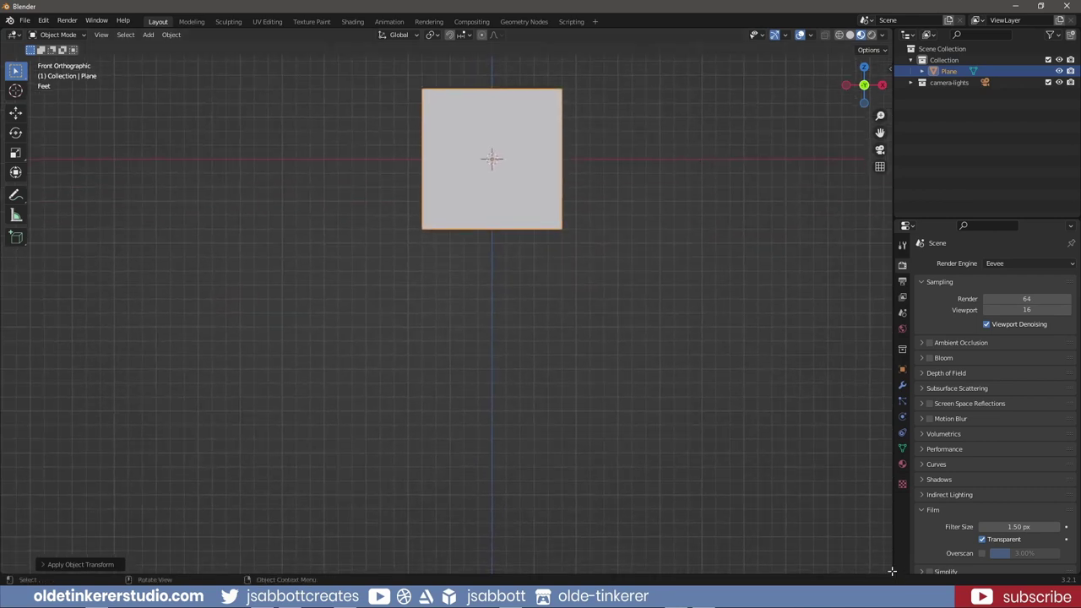
left_click_drag(893, 575, 768, 254)
left_click_drag(630, 129, 625, 72)
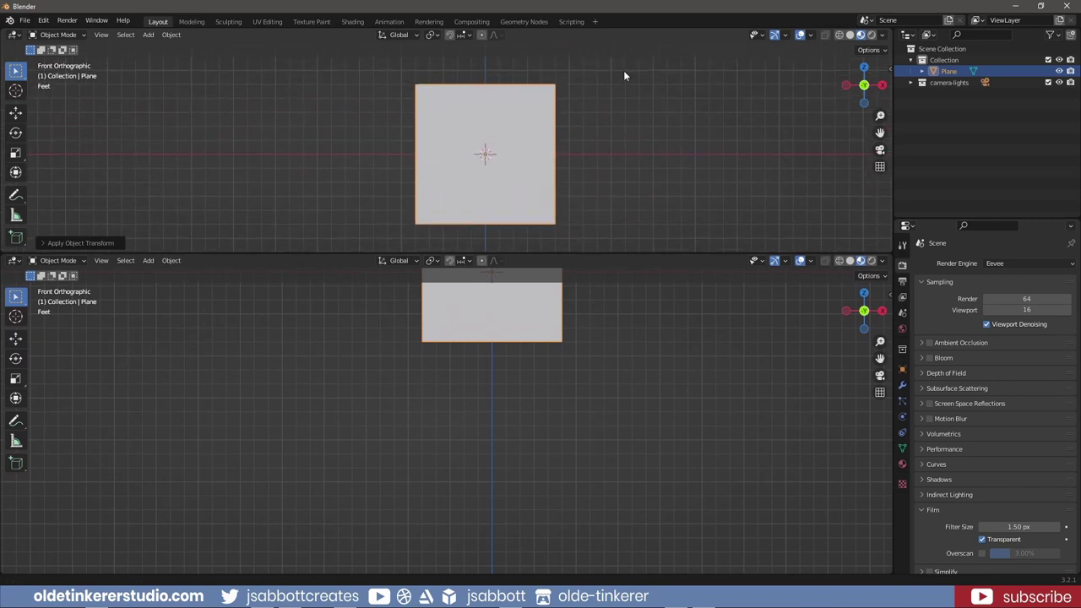
left_click(17, 261)
left_click(40, 371)
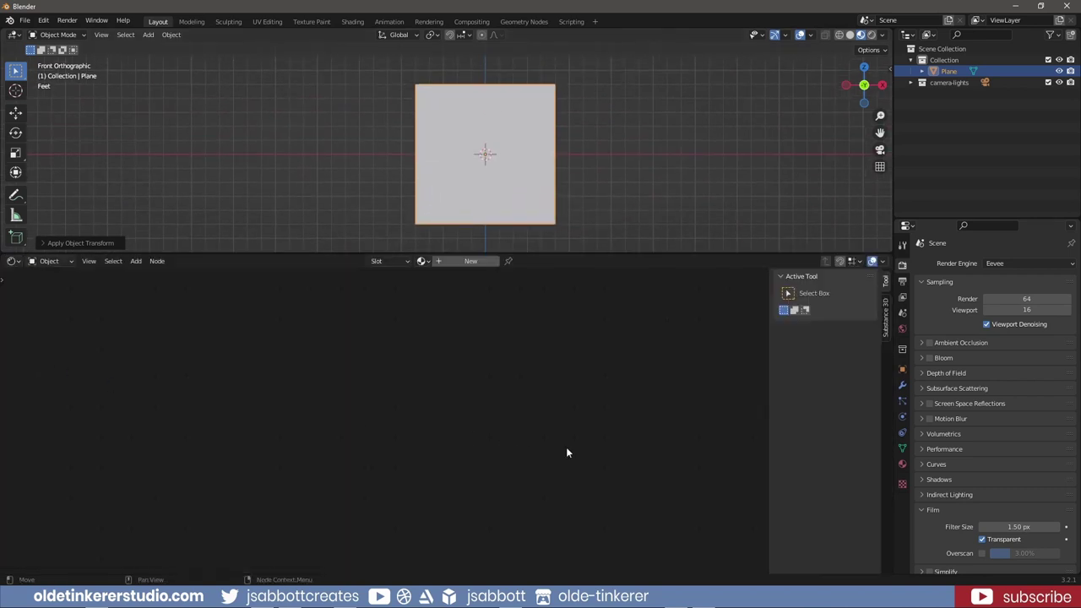
key("n")
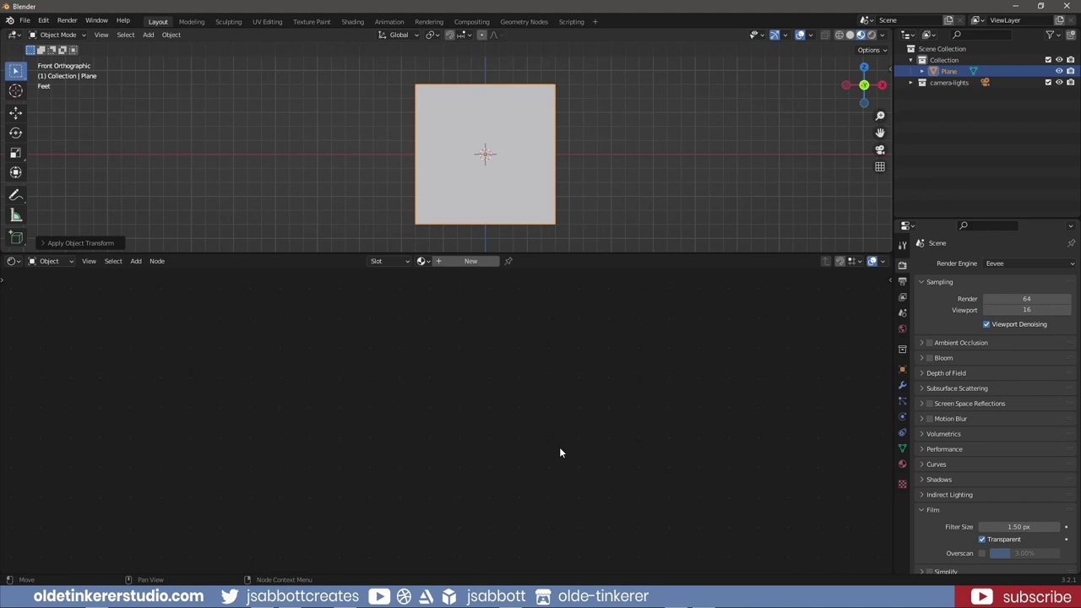
Create a new material for the plane and name it wood
left_click(471, 260)
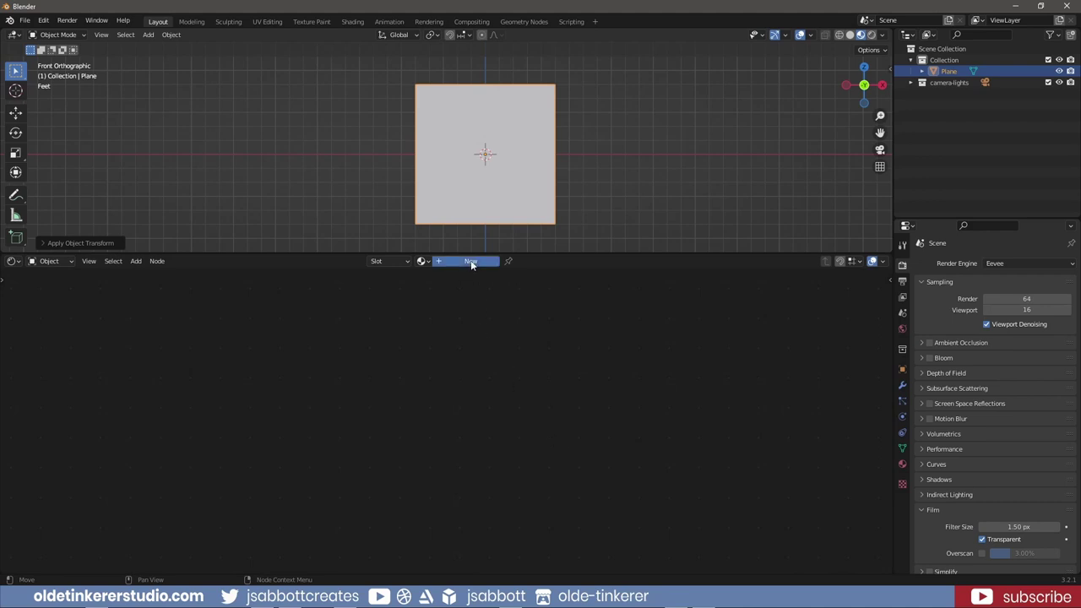
double_click(461, 260)
type("wood")
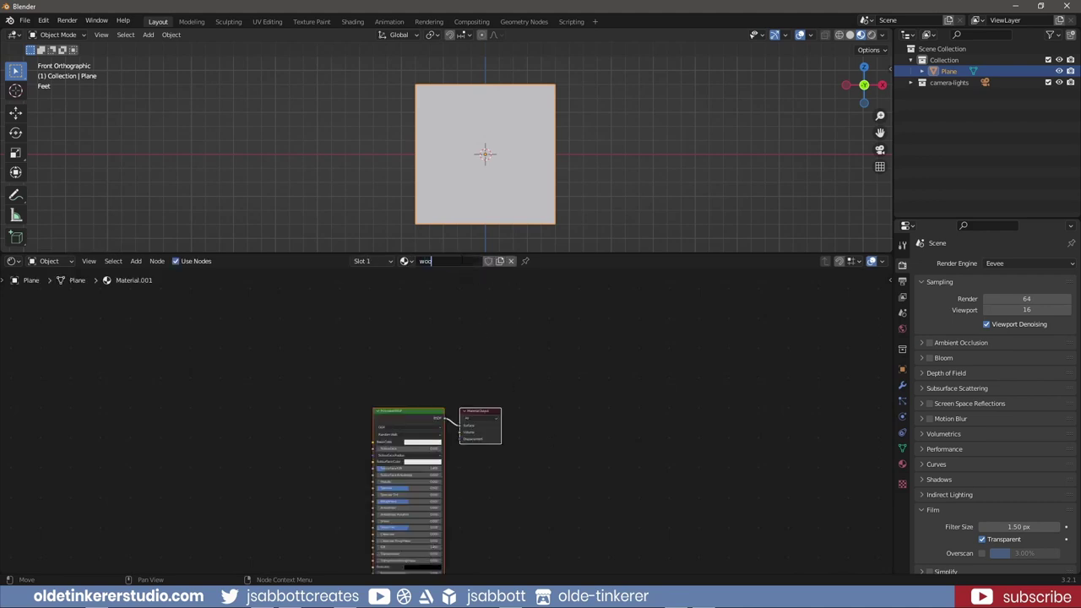
key("Return")
Use Principled Texture Setup on the Principled BSDF node to load all seven wood maps, from wood_ao.png to wood_specular.png
scroll(396, 427, "up", 4)
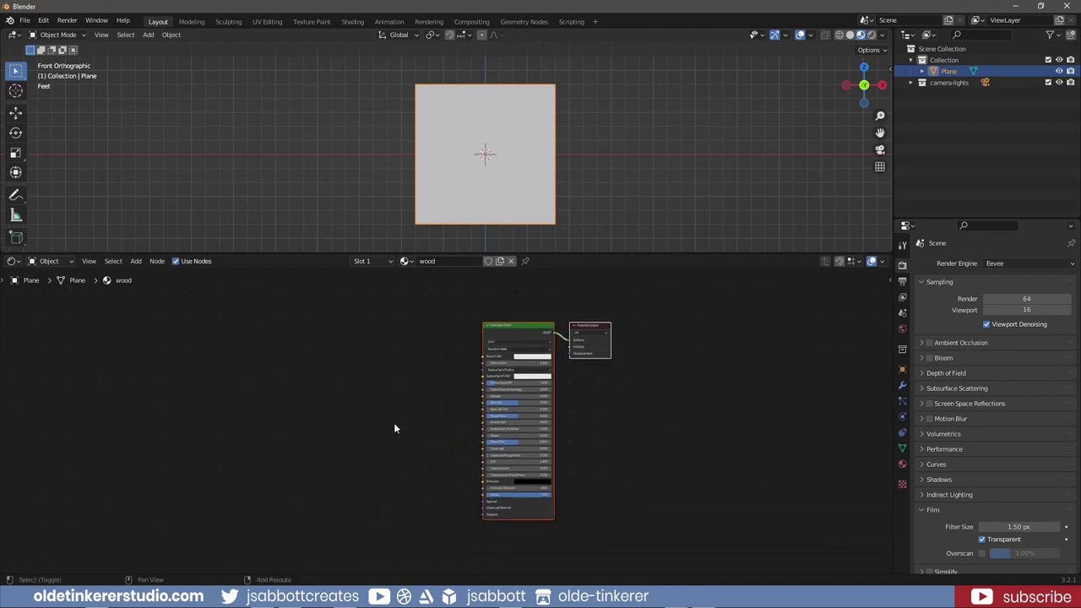
left_click_drag(393, 403, 407, 412)
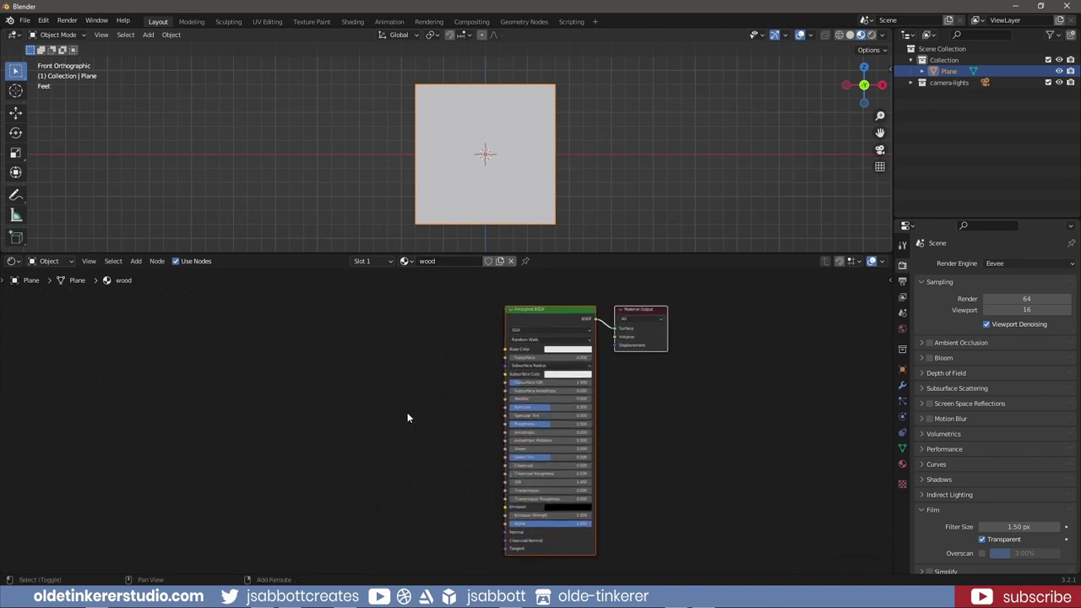
left_click(410, 412)
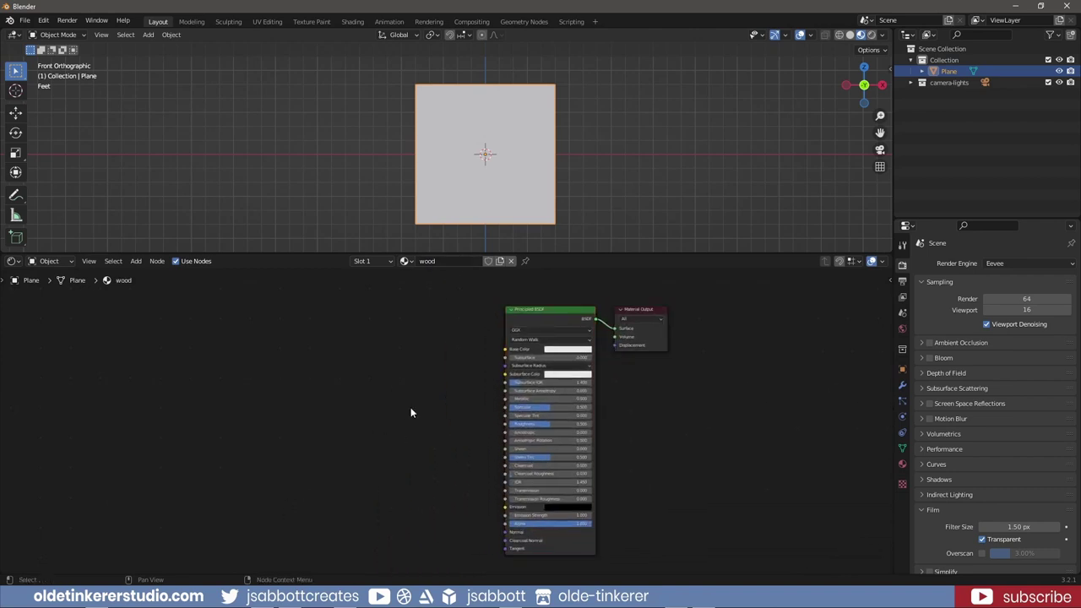
left_click(549, 315)
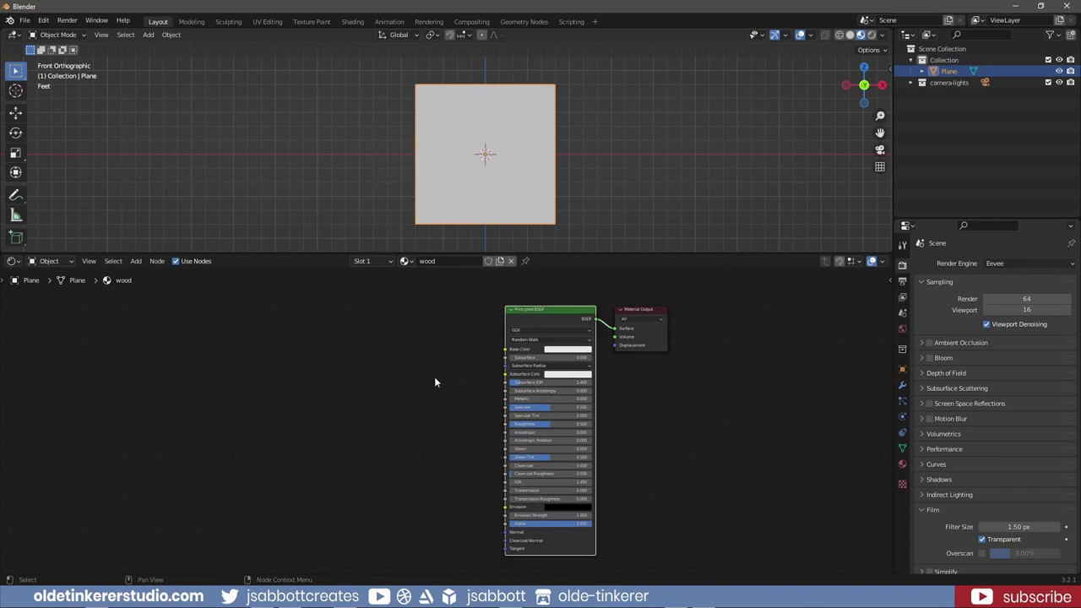
key("ctrl+shift+t")
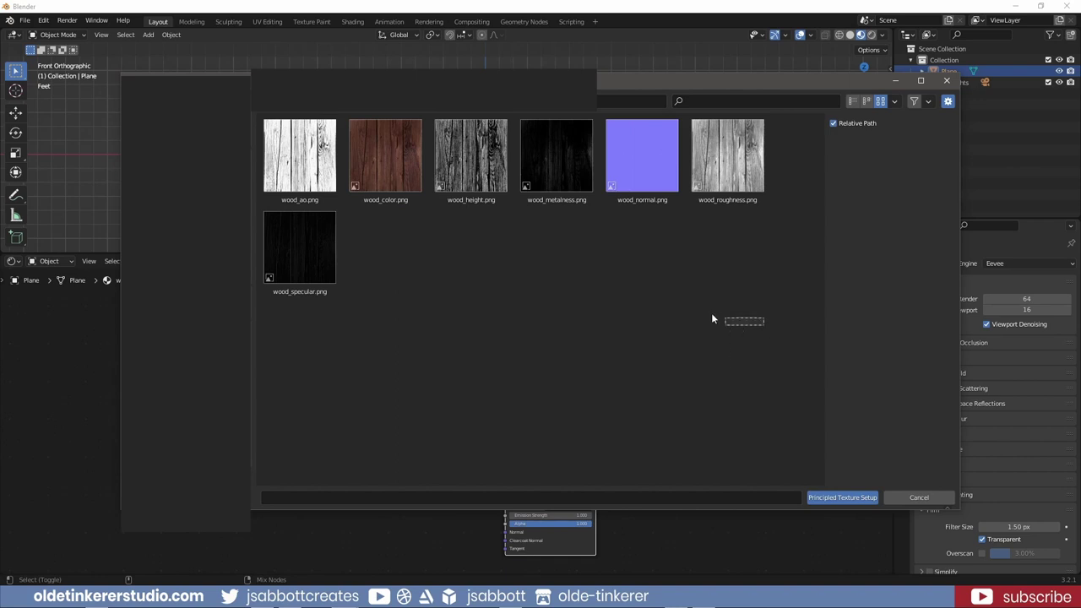
left_click_drag(712, 319, 266, 122)
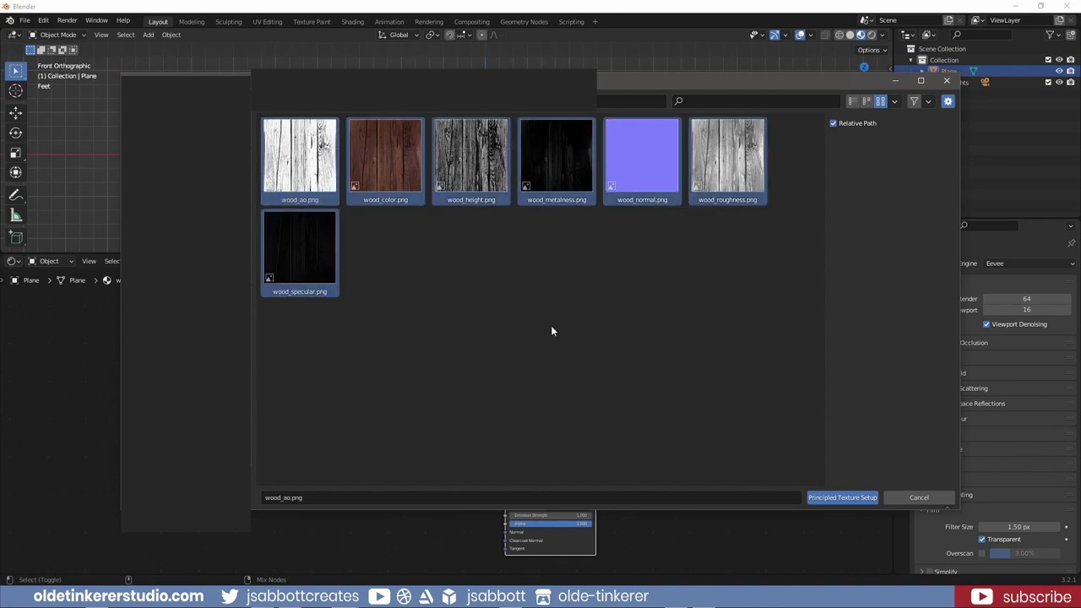
left_click(838, 498)
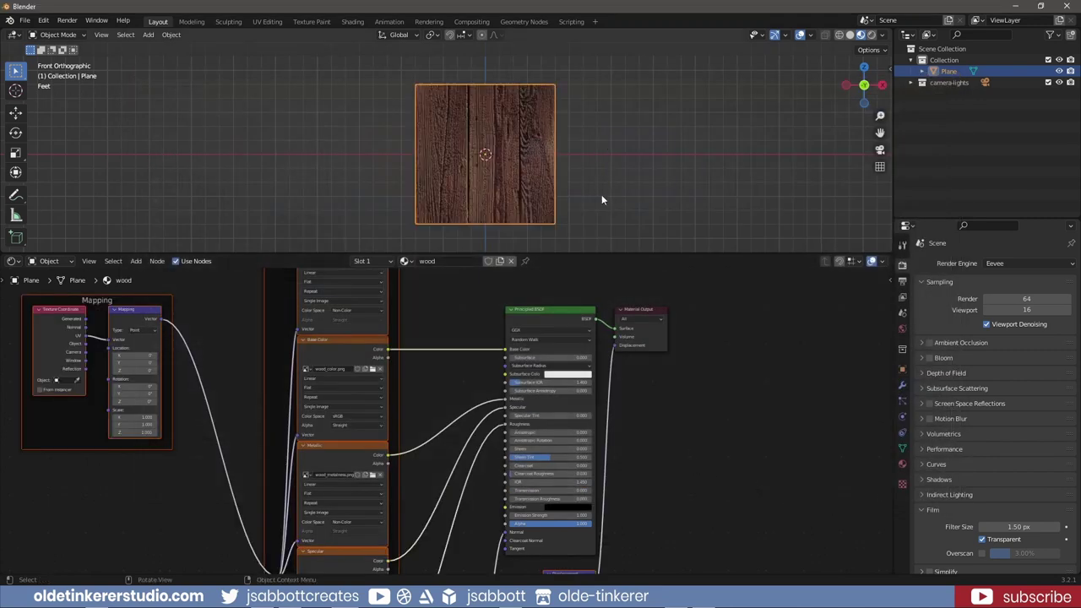
Enlarge the 3D viewport area and examine the textured wood plane up close
left_click_drag(607, 251, 608, 327)
left_click_drag(611, 270, 643, 191)
scroll(558, 200, "up", 3)
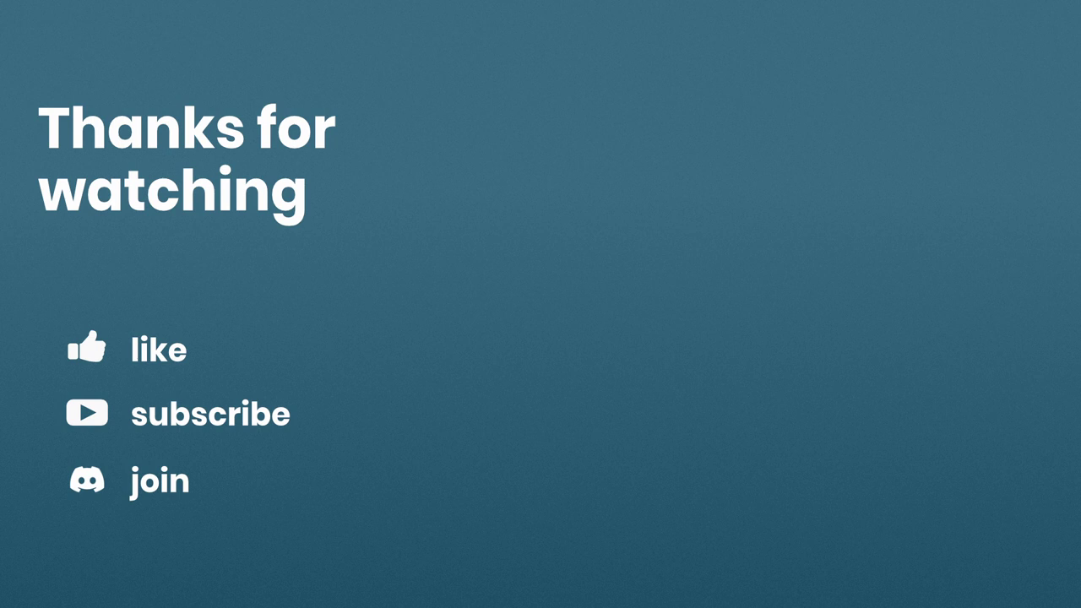